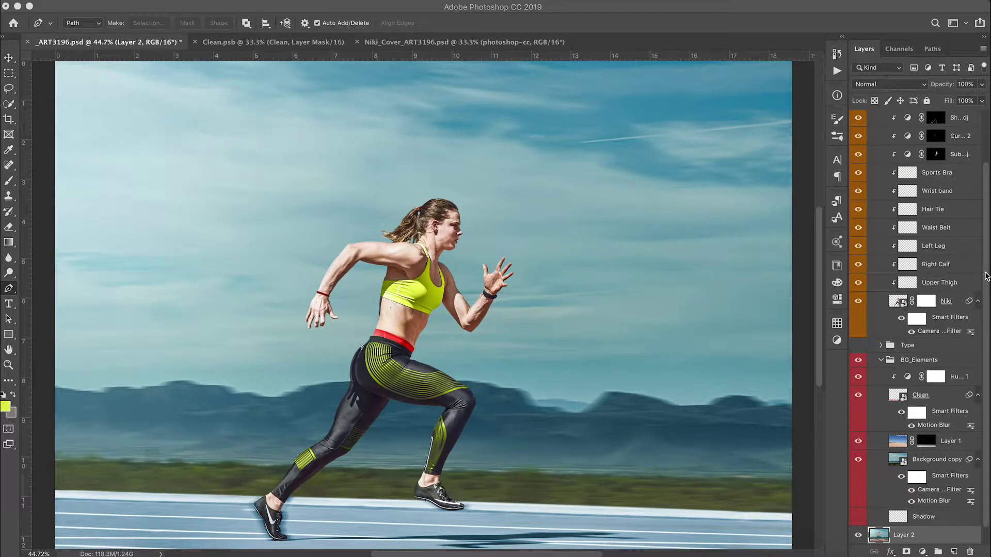
Step: Collapse the Subject group, hide the Master group and toggle Layer 2 to compare it with the original Background photo
scroll(976, 217, "up", 3)
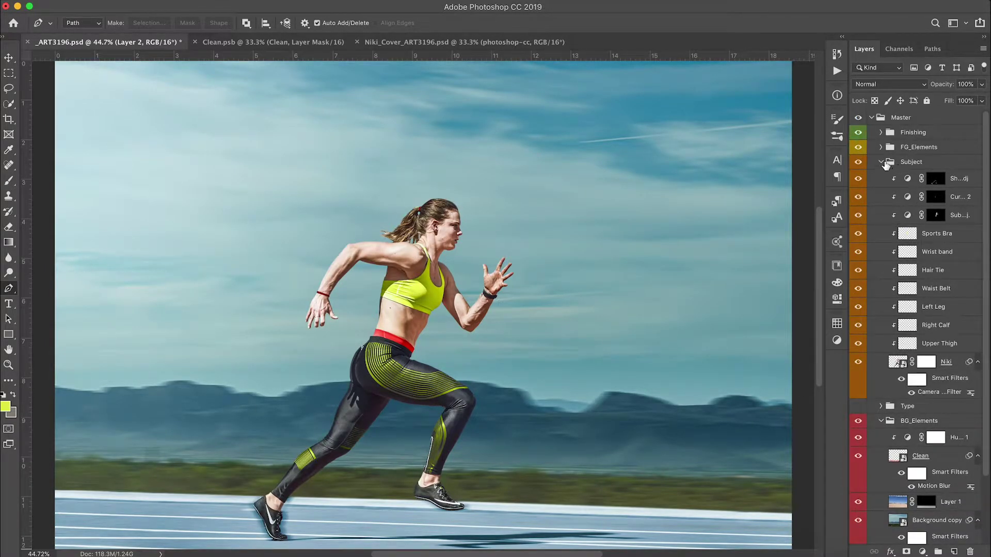
left_click(881, 163)
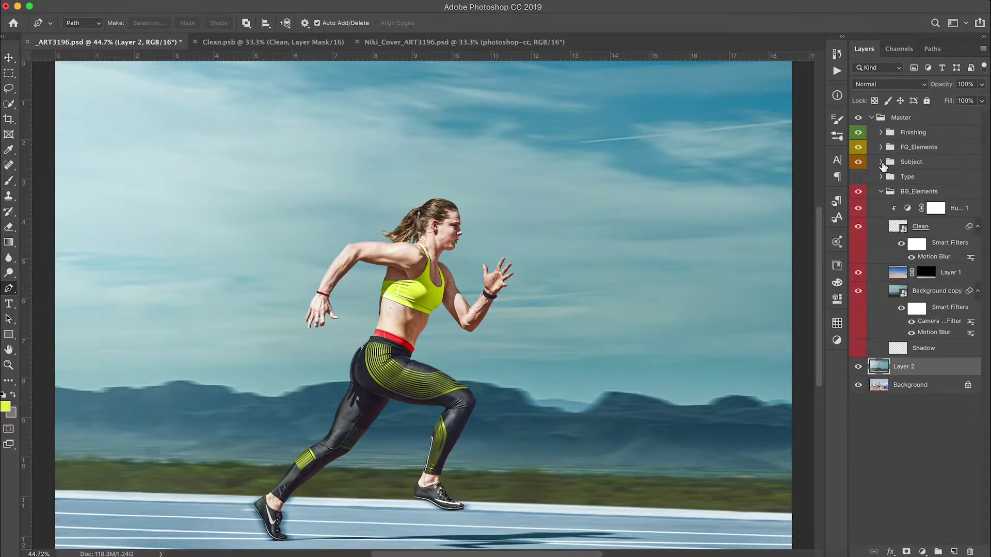
left_click(858, 118)
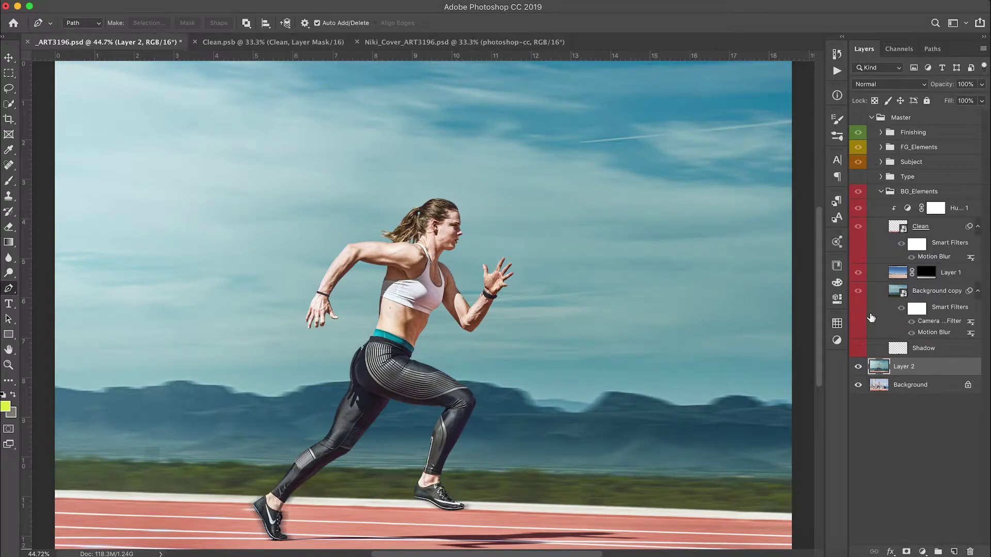
left_click(858, 368)
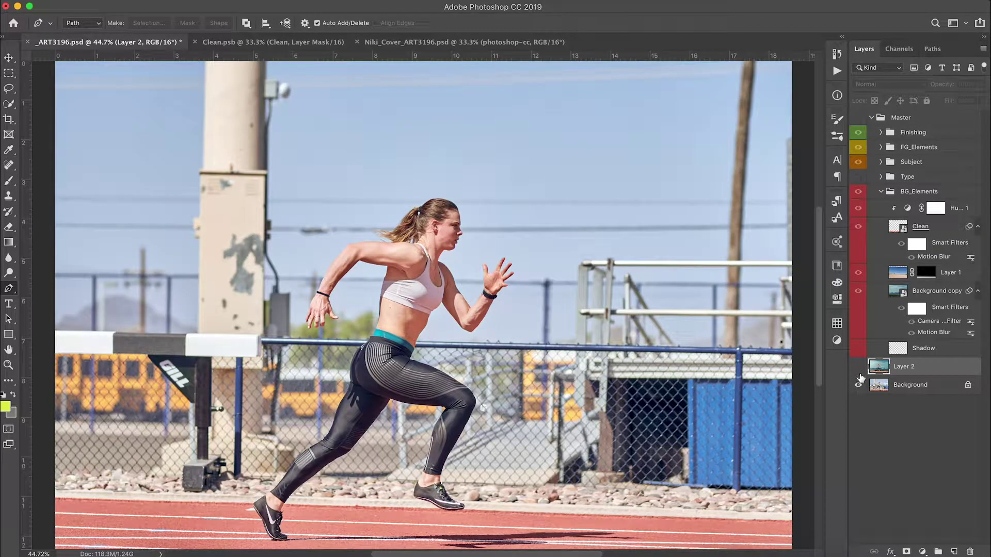
left_click(859, 367)
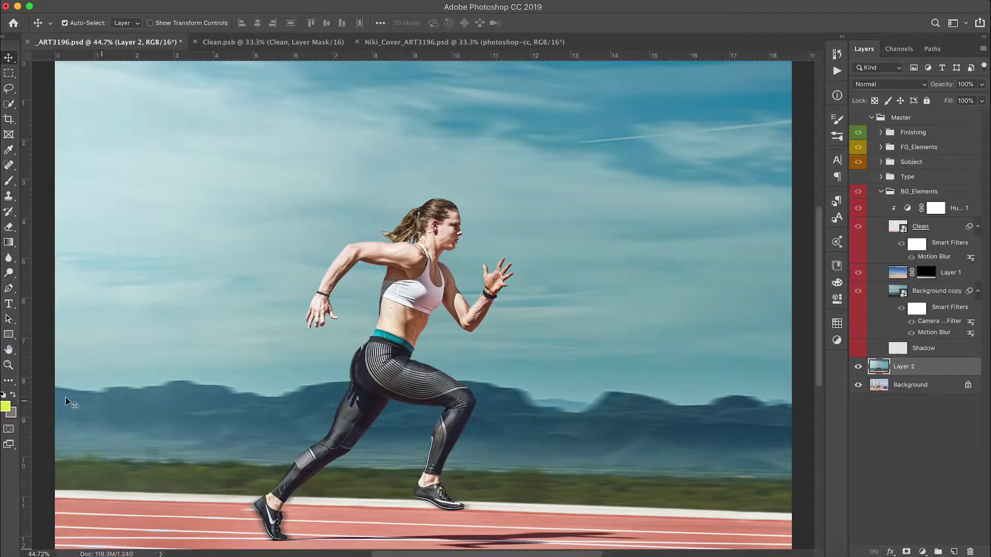
Step: Check the foreground color in the Color Picker and toggle the Master group's visibility to compare the recolored outfit with Layer 2
left_click(6, 407)
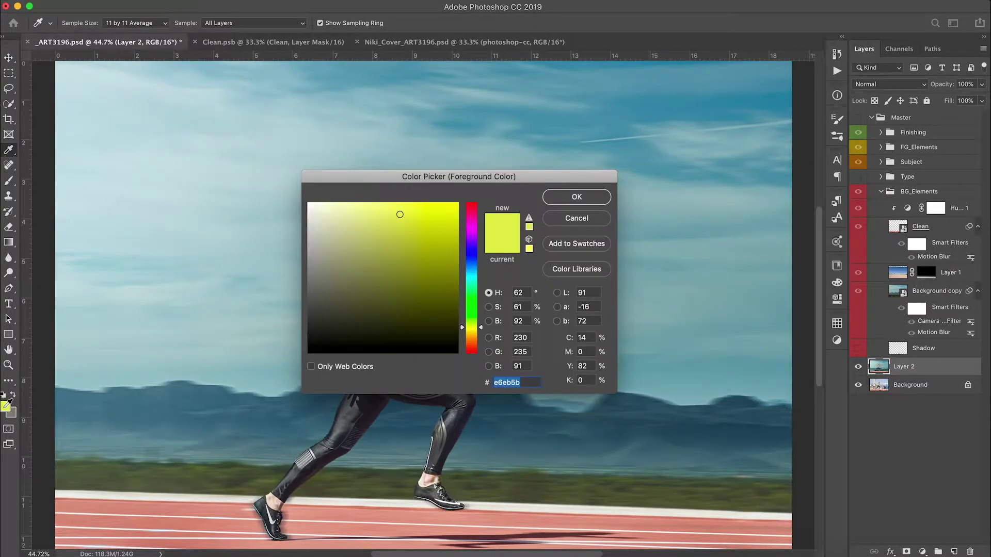
left_click(581, 197)
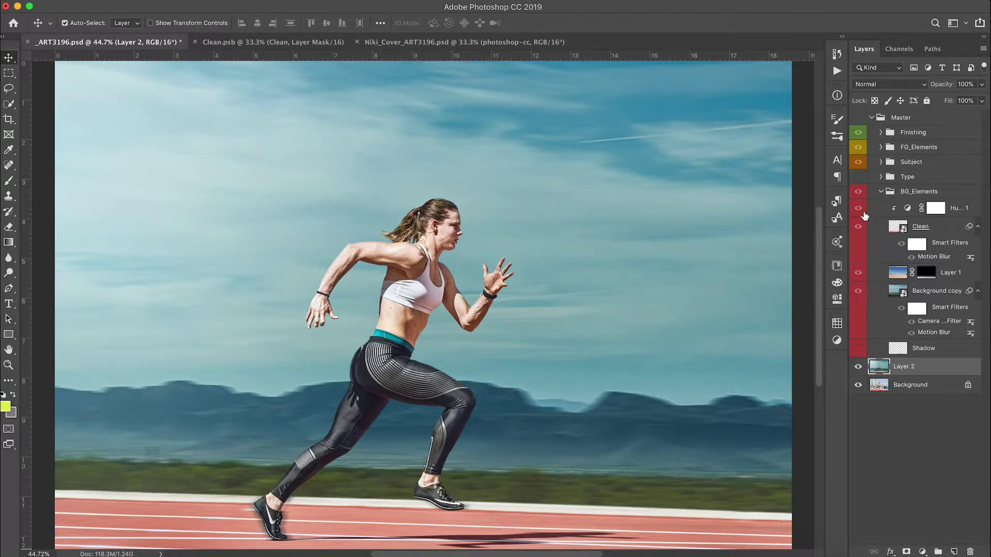
left_click(858, 118)
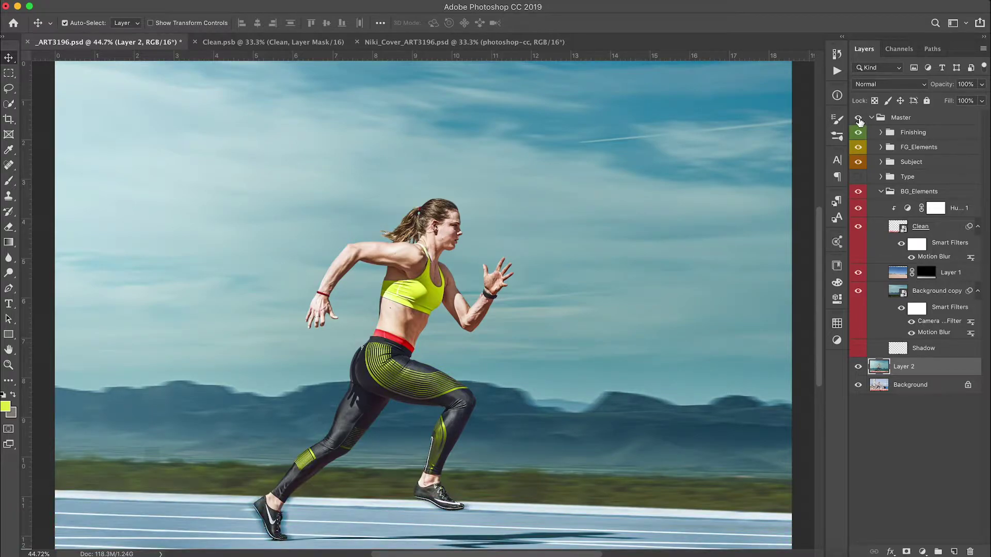
left_click(859, 119)
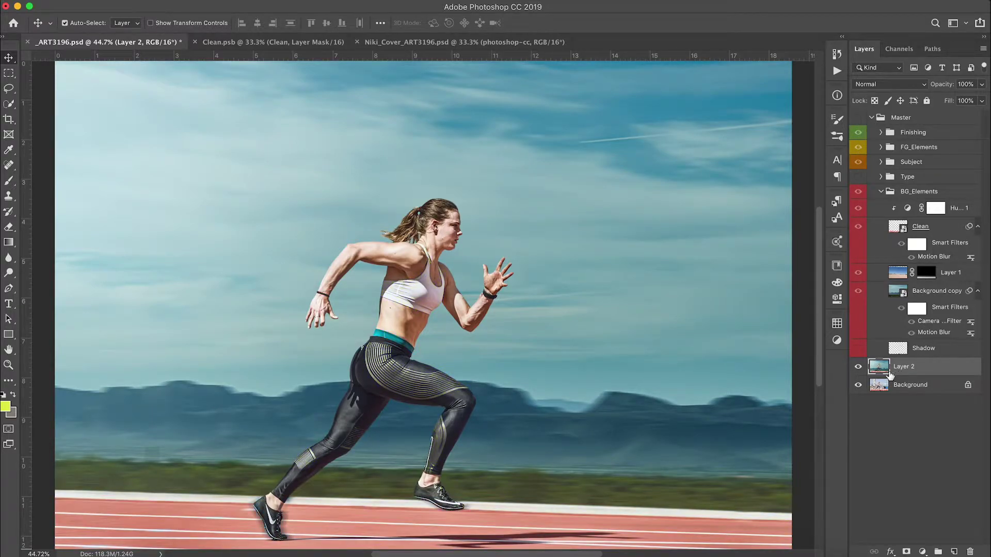
Step: Duplicate Layer 2 into a new document
right_click(927, 373)
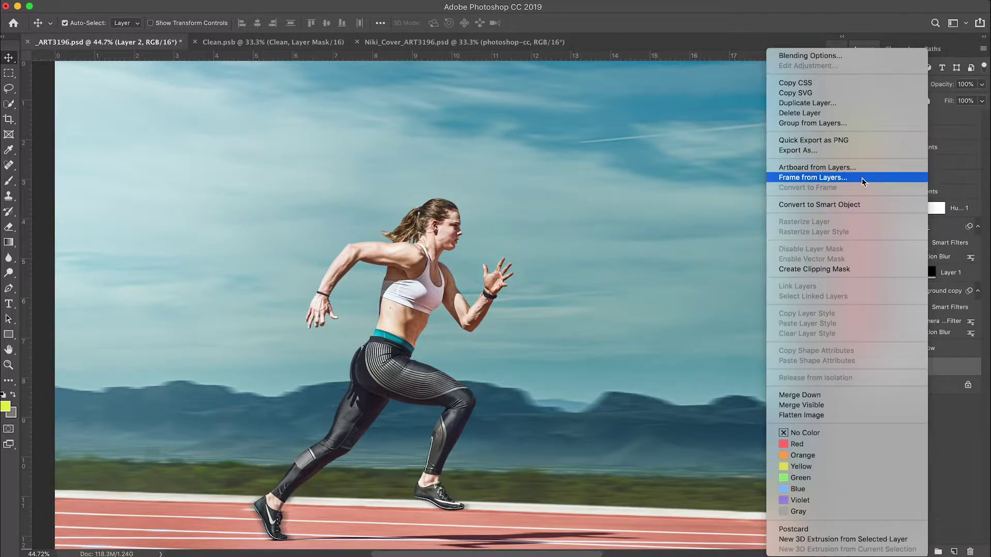
left_click(848, 105)
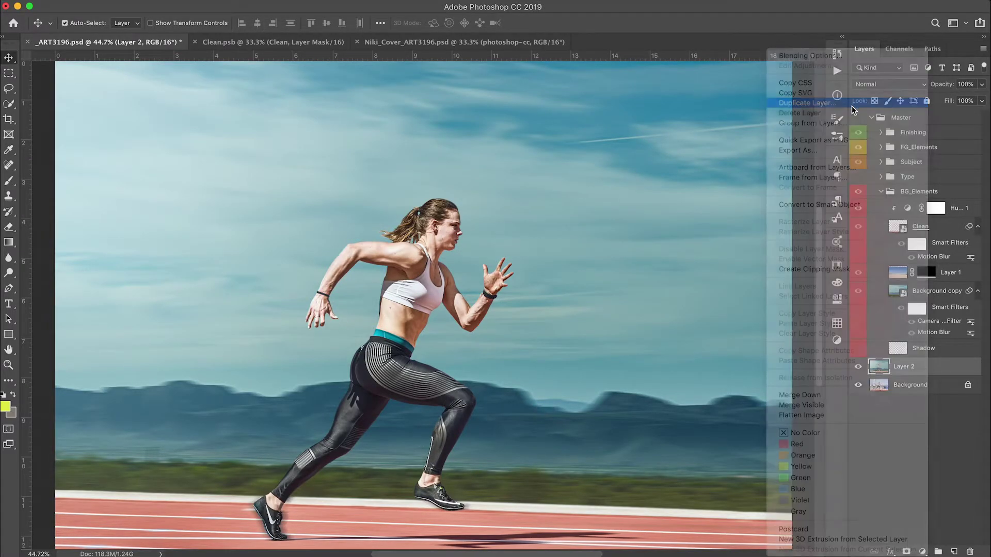
left_click(537, 274)
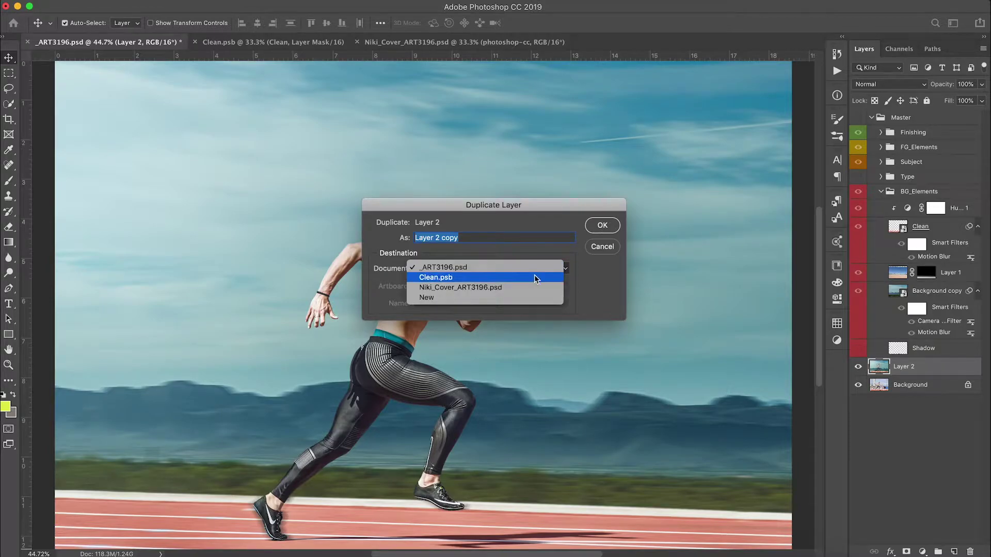
left_click(533, 301)
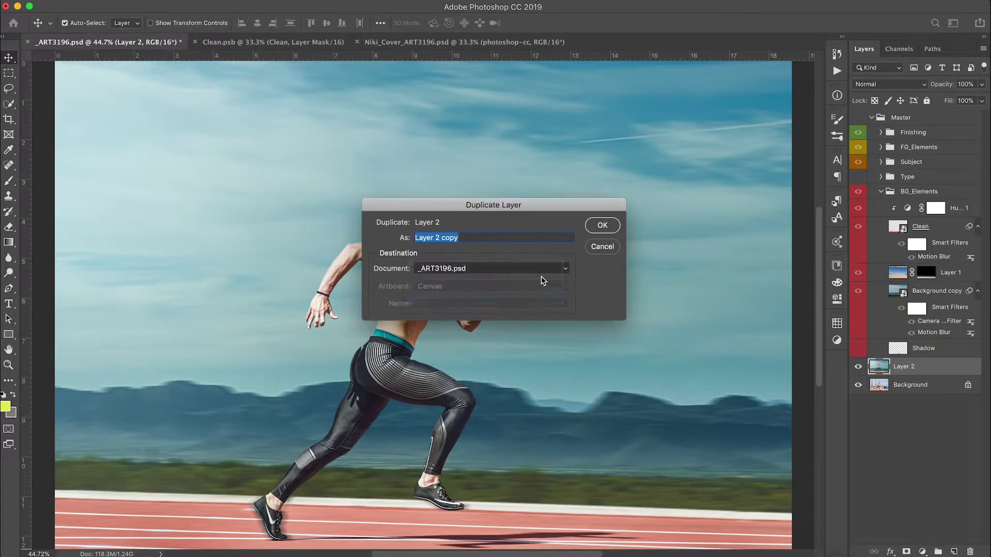
left_click(602, 226)
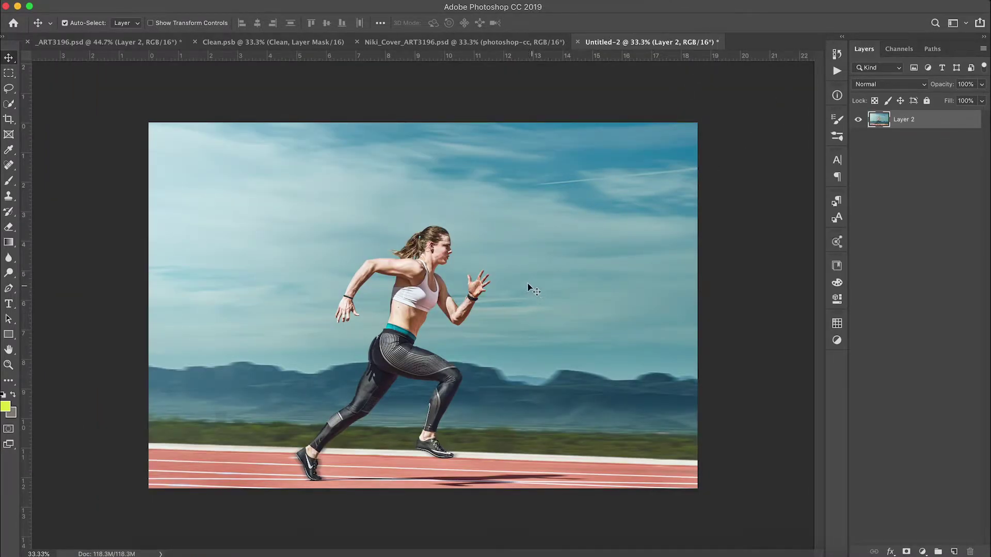
Step: Add an empty layer above Layer 2 and name it Sports Bra
key("super")
scroll(532, 282, "up", 2)
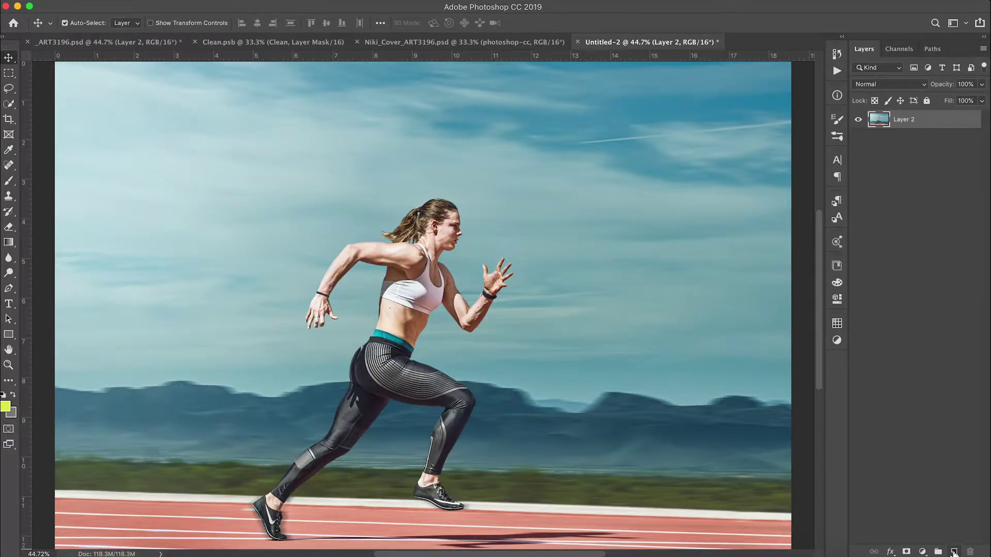
left_click(954, 552)
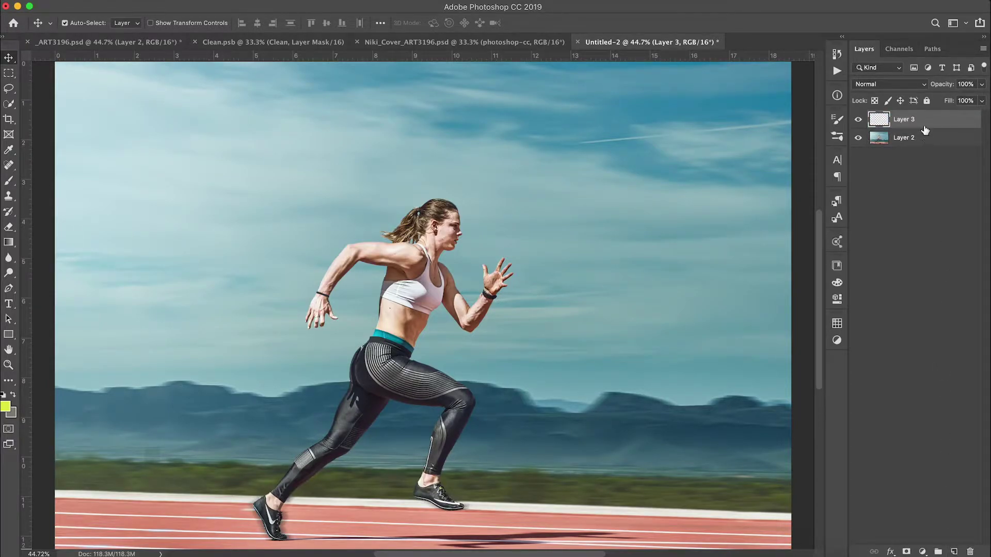
double_click(905, 119)
type("Sports Bra")
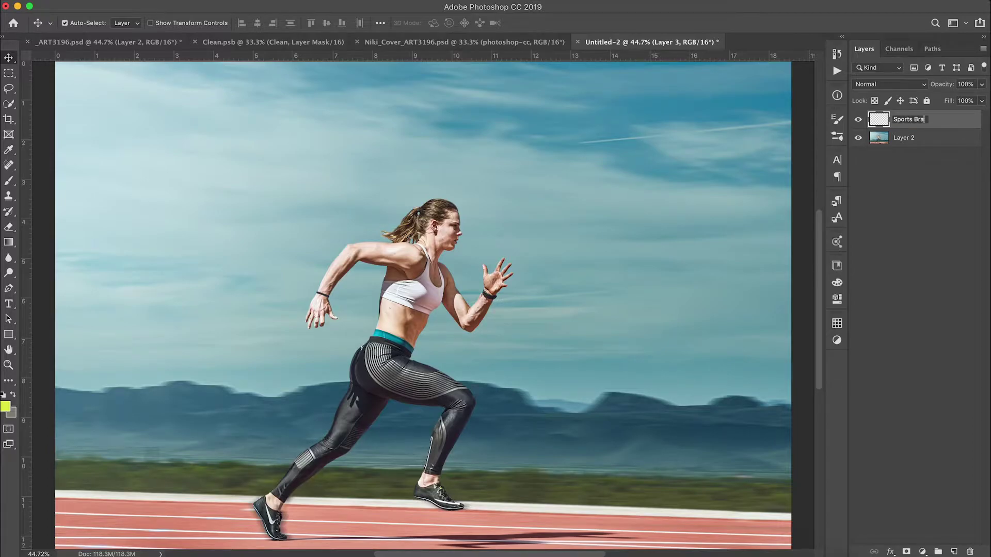
key("Return")
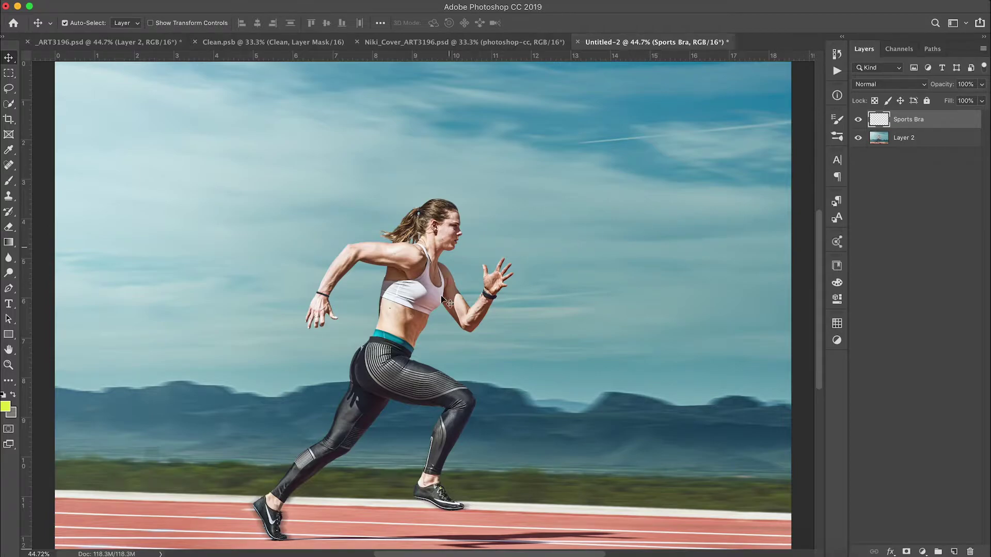
Step: Select the body of the runner's white sports bra on Layer 2 with the Quick Selection tool
left_click(877, 144)
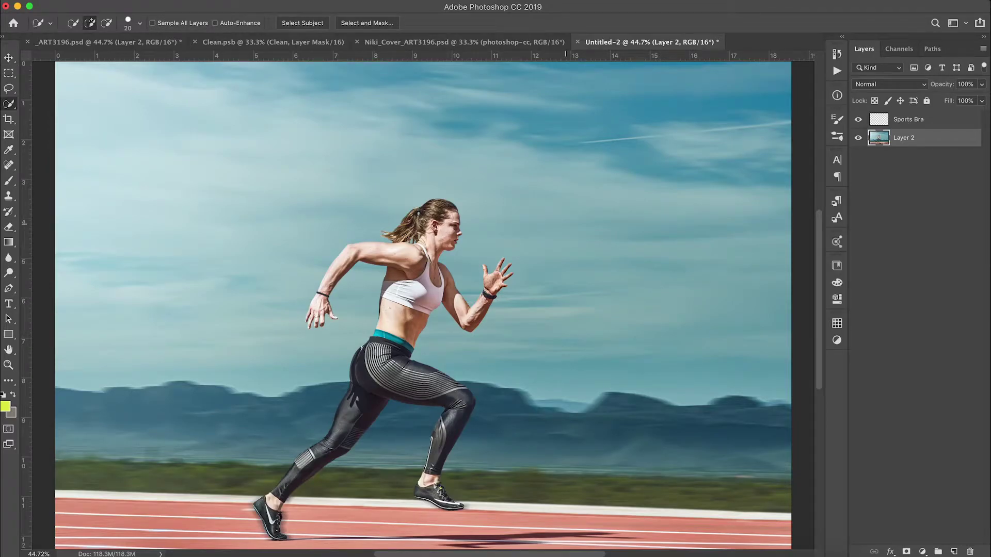
left_click(9, 105)
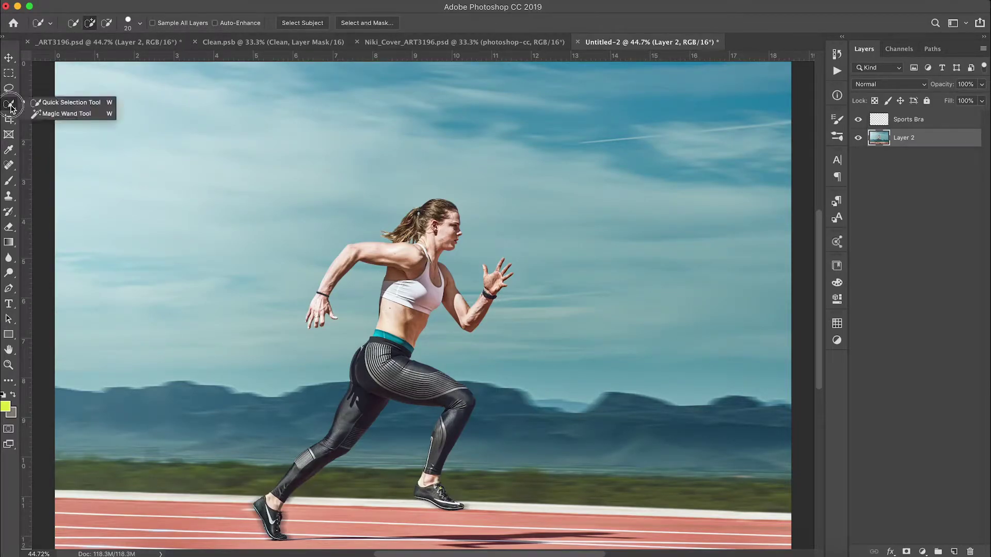
left_click(57, 103)
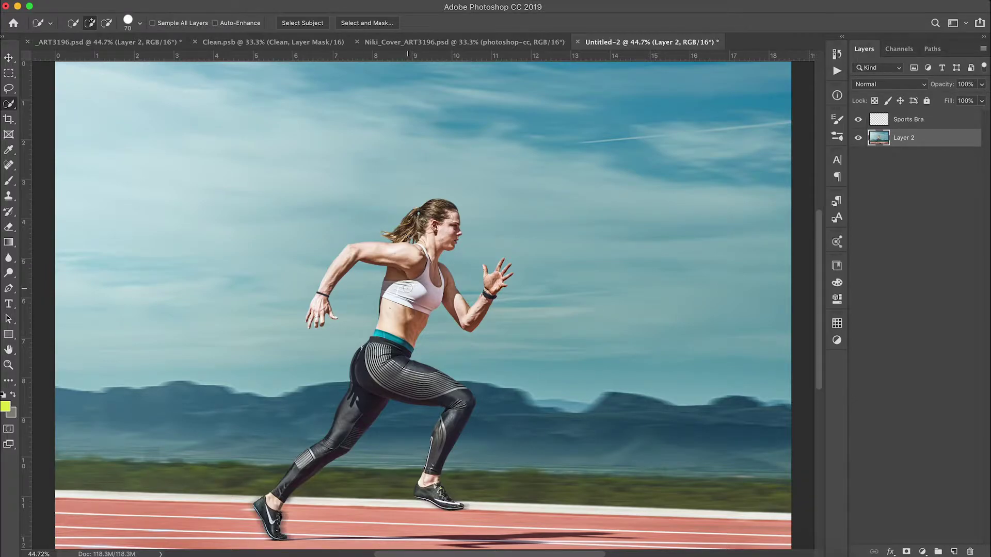
left_click_drag(395, 290, 428, 299)
Step: Add the bra's thin shoulder straps to the selection using a small Quick Selection brush and check the selection's edges
key("z")
left_click_drag(428, 260, 508, 302)
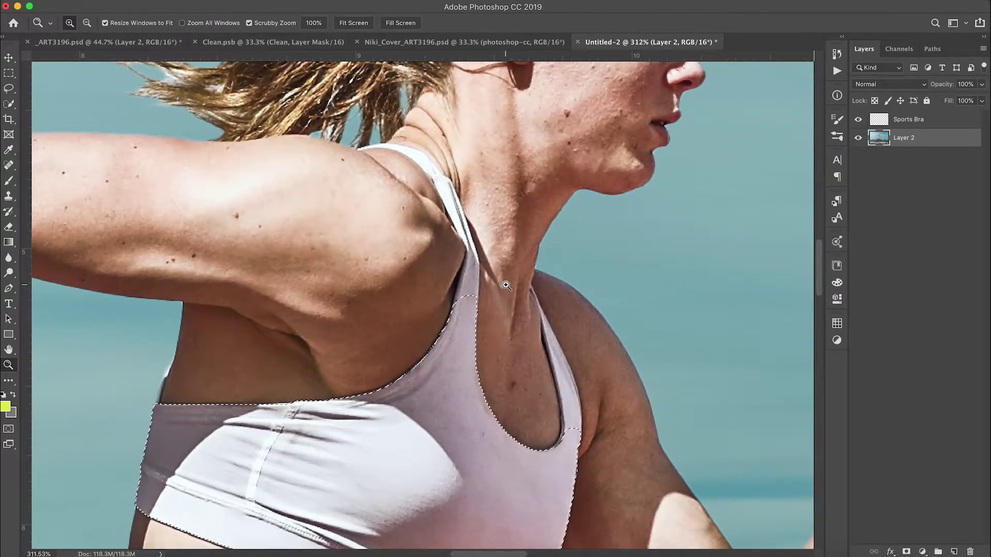
key("w")
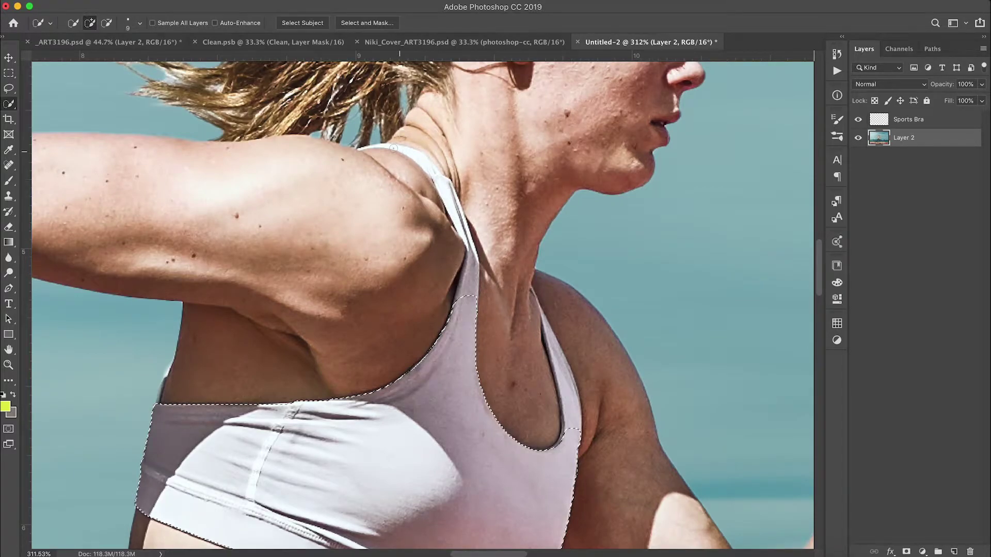
mouse_move(402, 151)
left_mouse_down()
mouse_move(435, 171)
mouse_move(452, 204)
mouse_move(467, 254)
mouse_move(468, 315)
left_mouse_up()
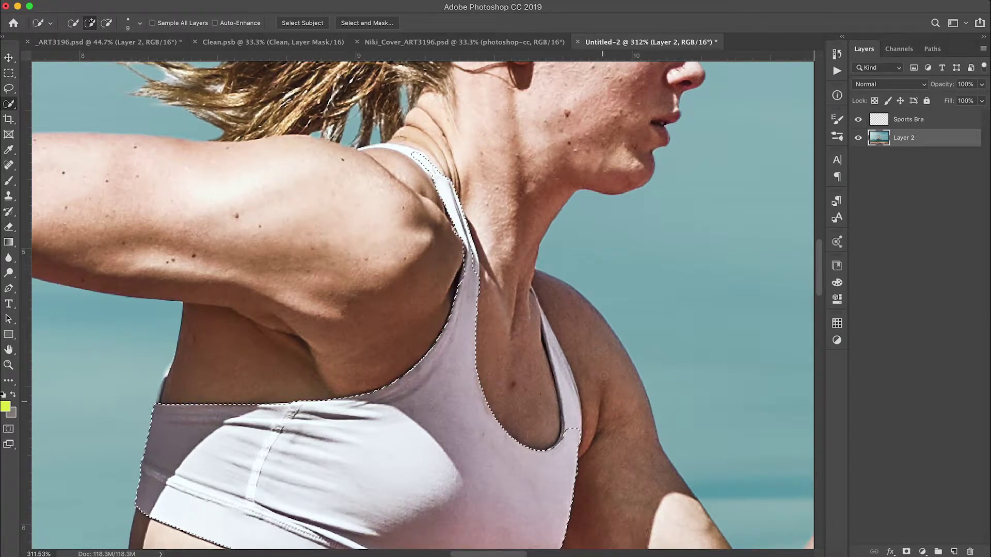
key("l")
key("super+d")
left_click_drag(453, 394, 485, 216)
key("super+shift+d")
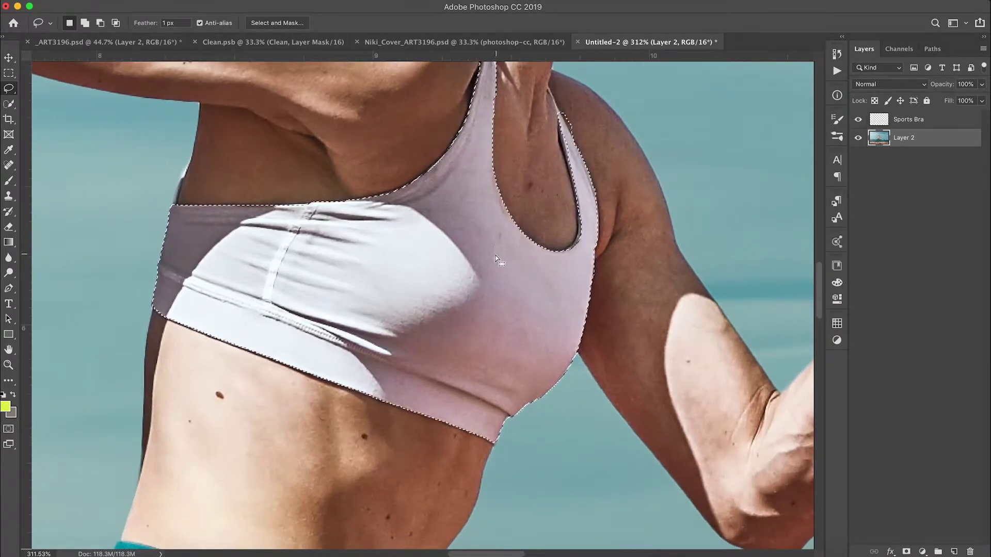
key("super+0")
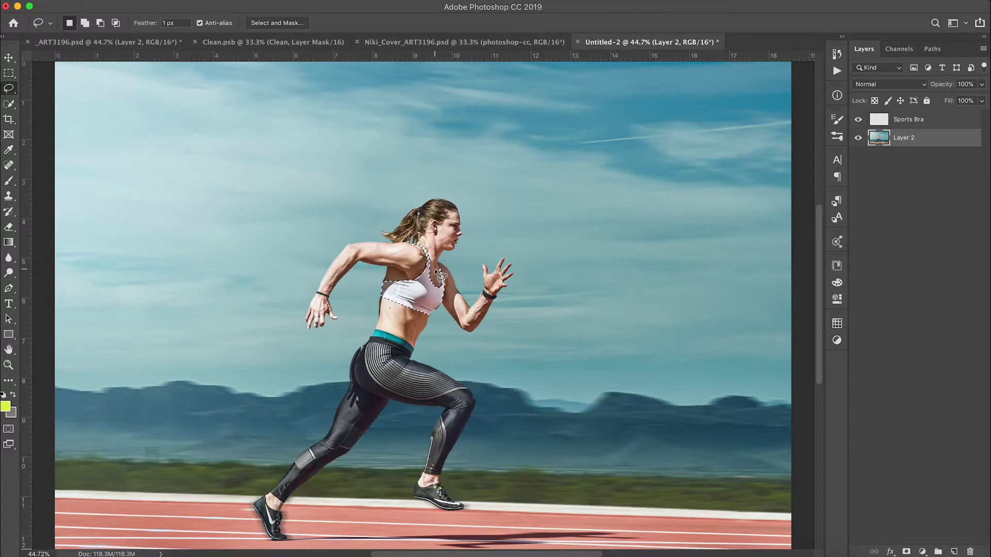
Step: Toggle Quick Mask on and off to inspect how well the selection covers the sports bra
key("q")
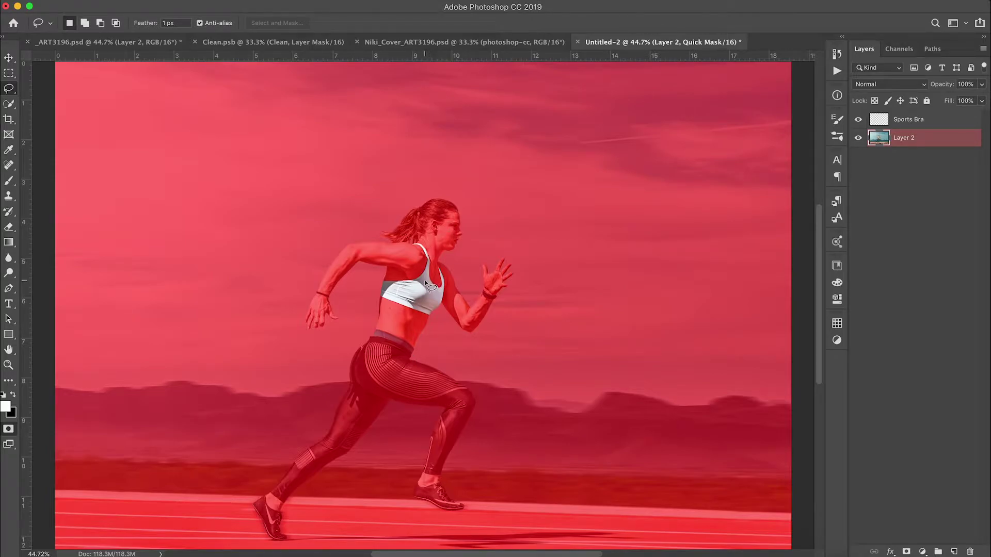
key("q")
key("q")
key("q")
key("q")
key("q")
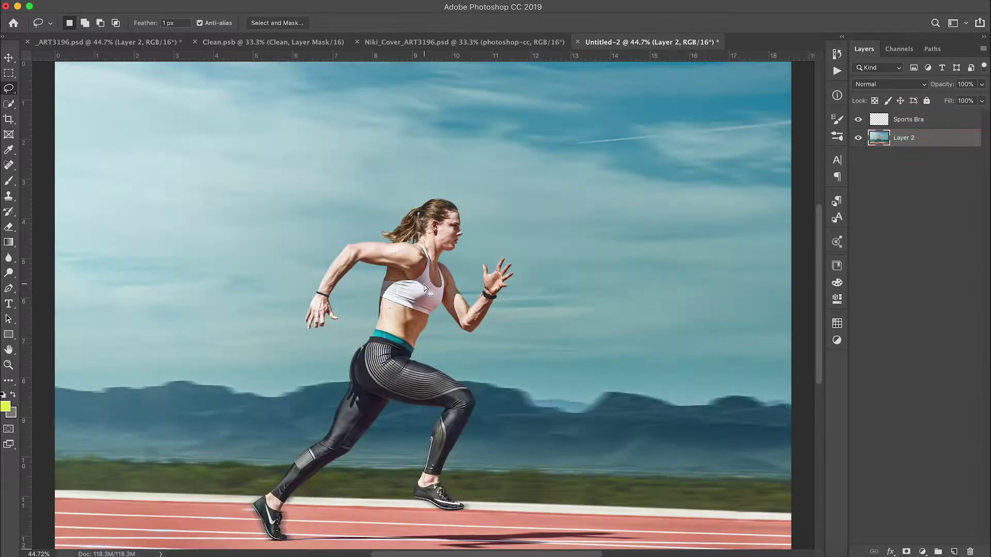
Step: Fill the selection on the Sports Bra layer with the foreground color in Normal mode at 100% opacity
left_click(935, 125)
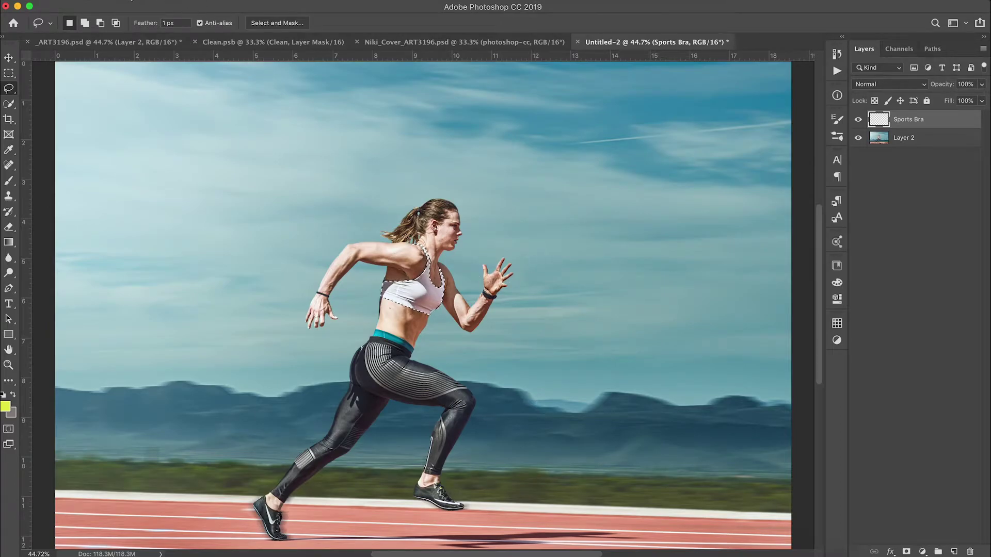
left_click(129, 0)
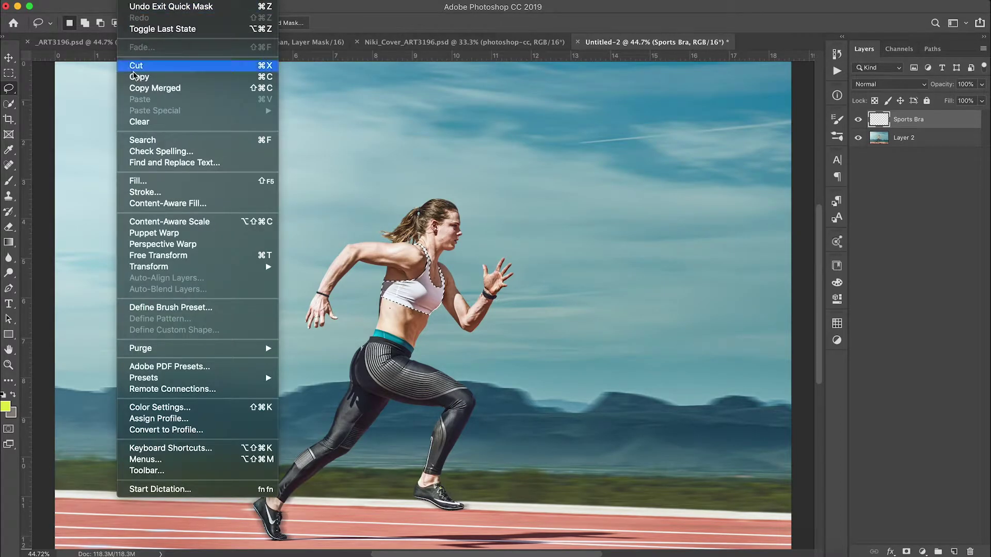
left_click(161, 181)
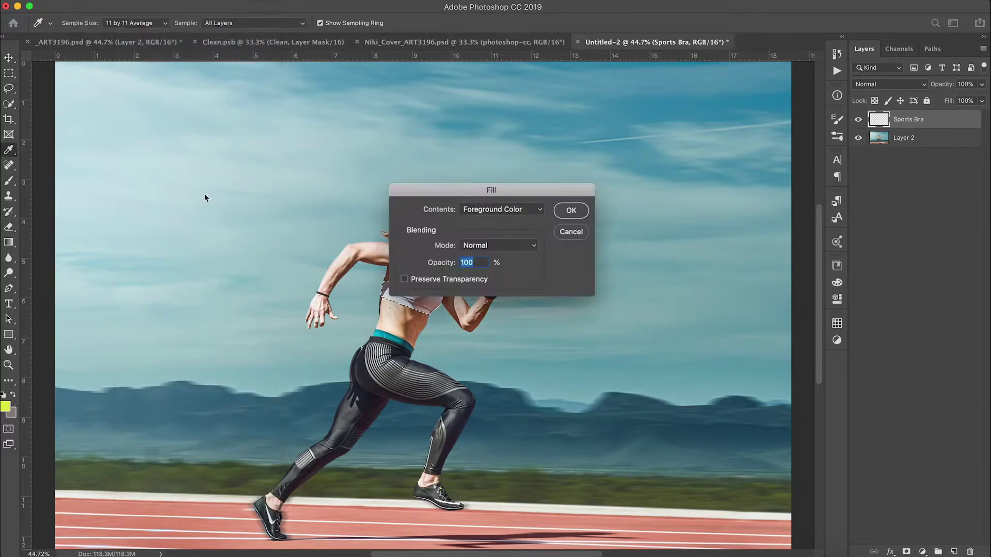
left_click(523, 208)
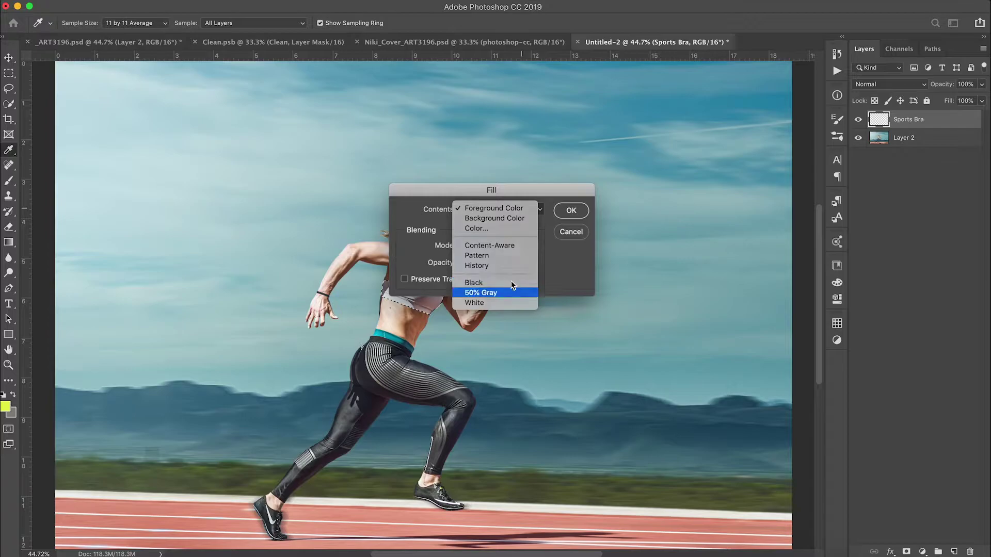
left_click(511, 292)
left_click(516, 209)
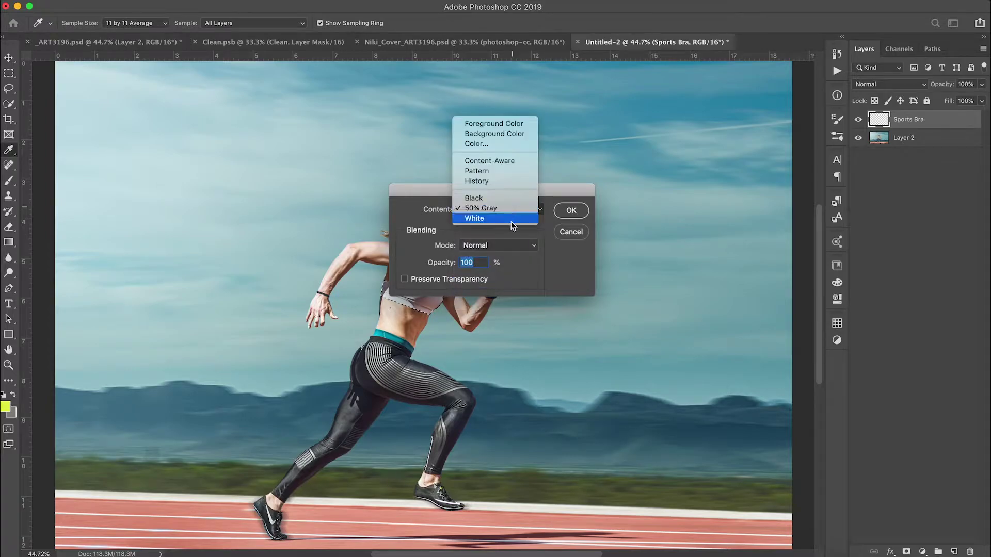
left_click(504, 124)
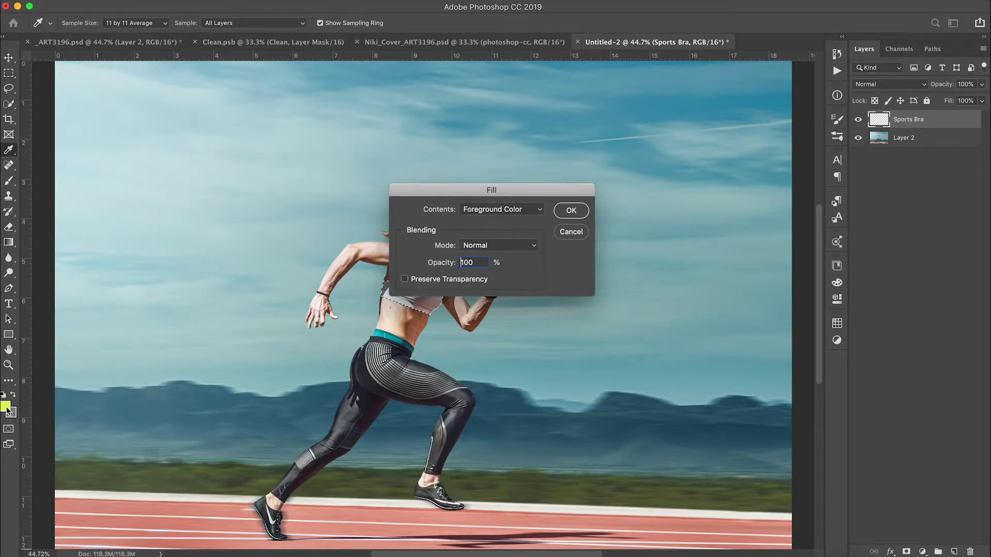
left_click(571, 211)
key("l")
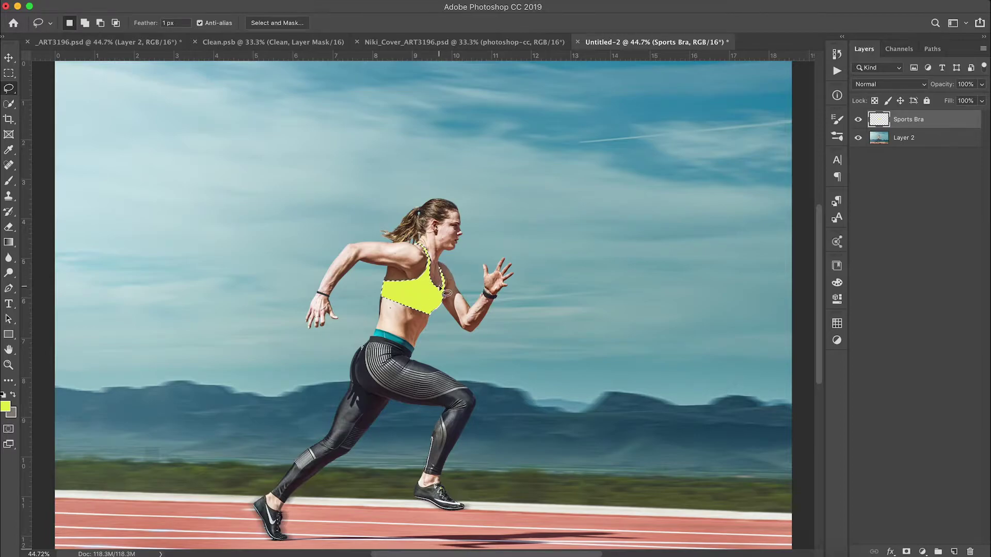
Step: Deselect the sports bra and set the Sports Bra layer's blend mode to Color
key("ctrl+d")
left_click(917, 86)
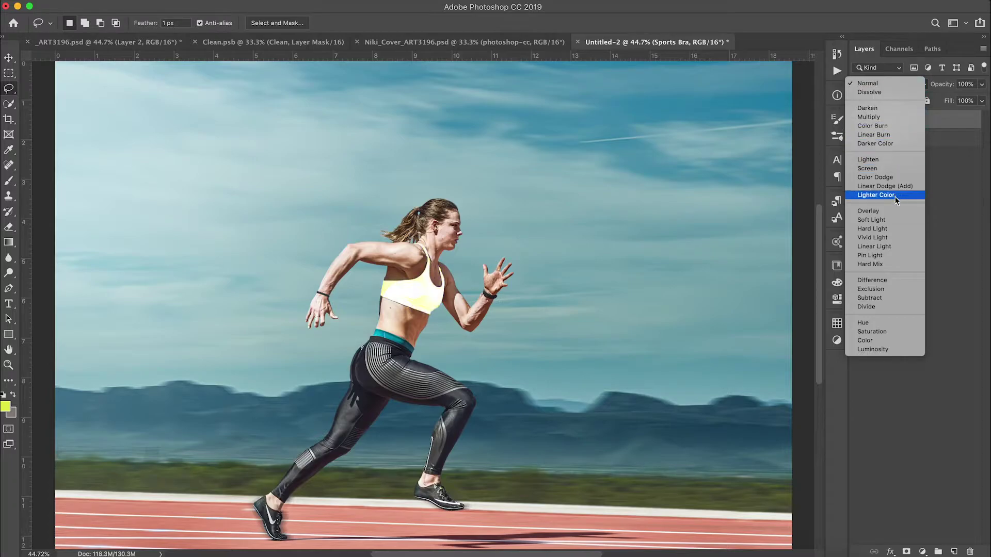
left_click(888, 340)
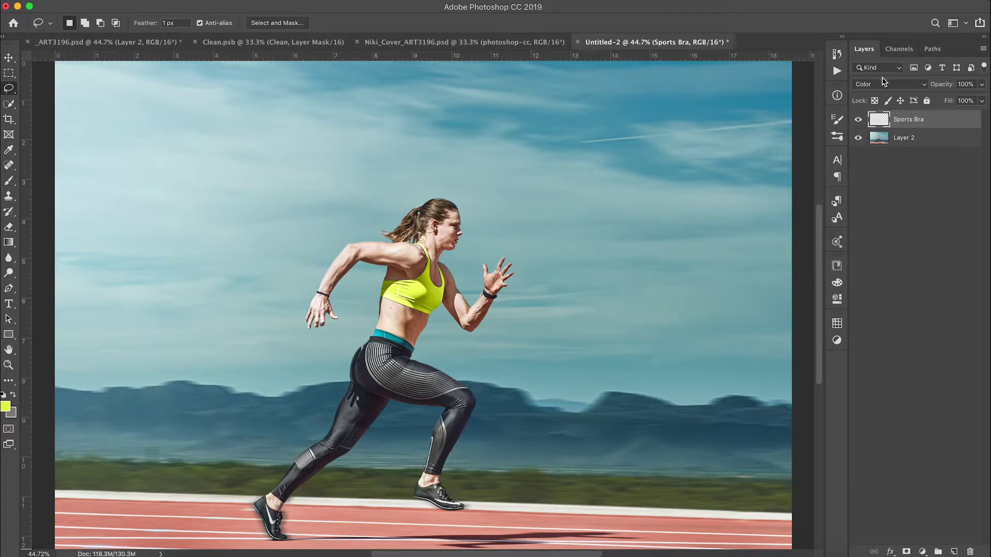
Step: Compare the sports bra up close before and after the blend mode change by stepping between history states
key("z")
left_click_drag(376, 247, 430, 240)
key("space")
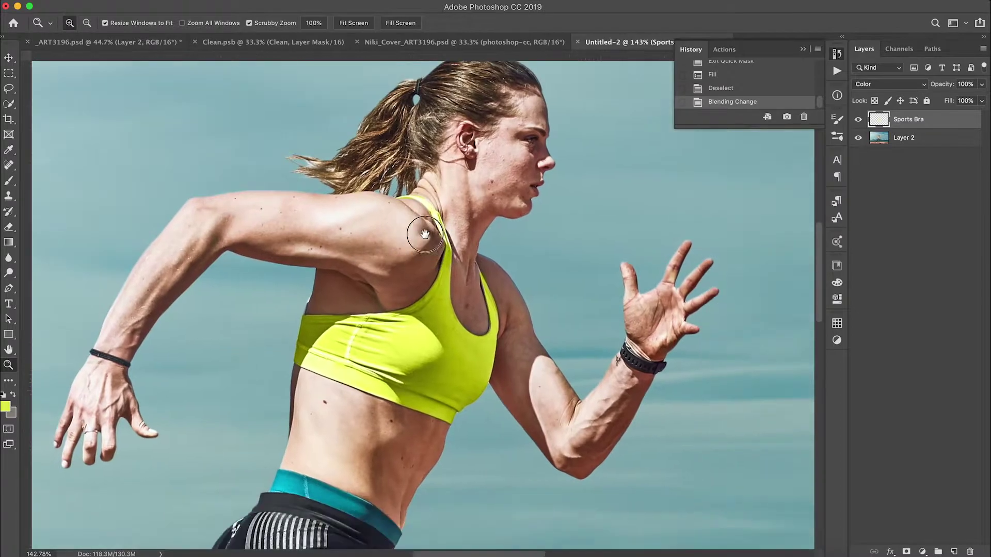
left_click(747, 90)
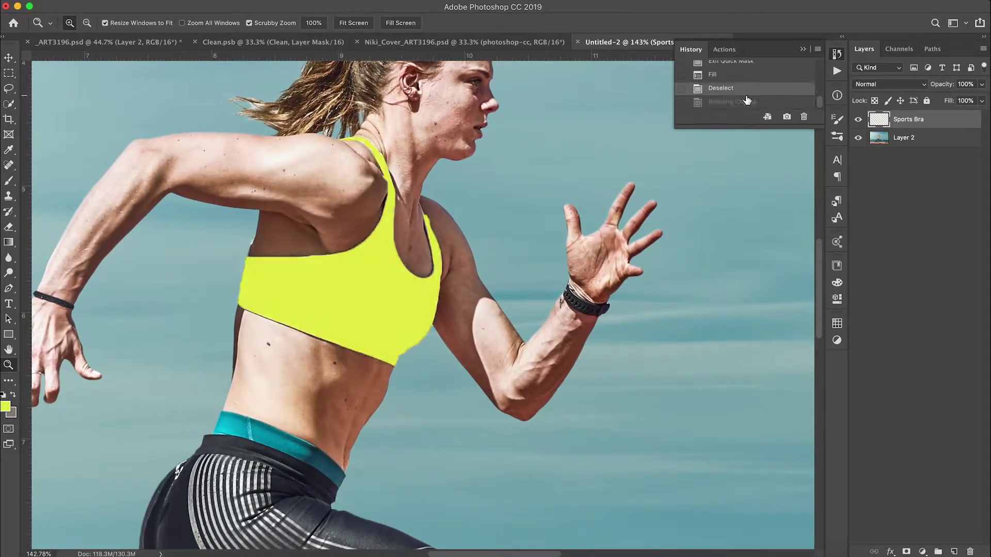
left_click(746, 102)
left_click(746, 89)
left_click(752, 103)
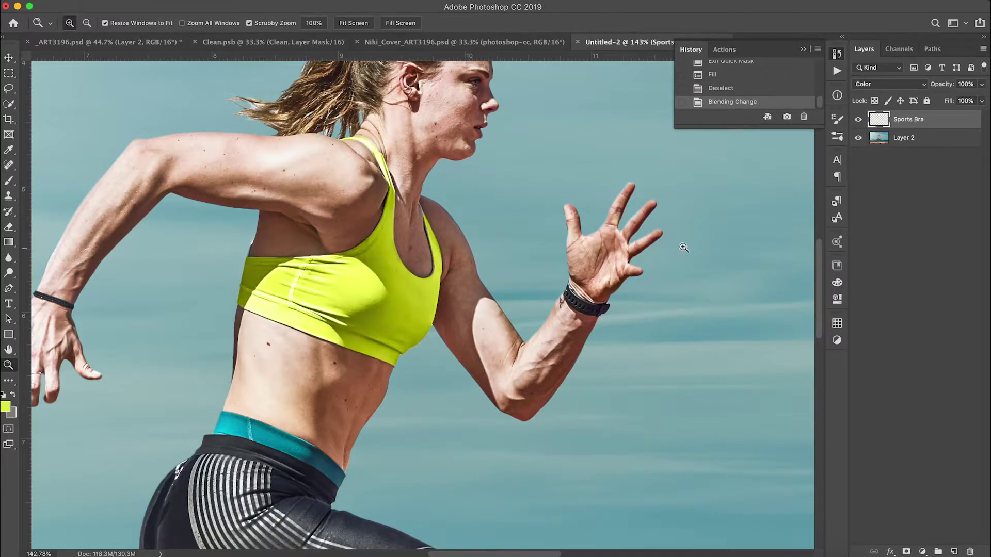
key("super+0")
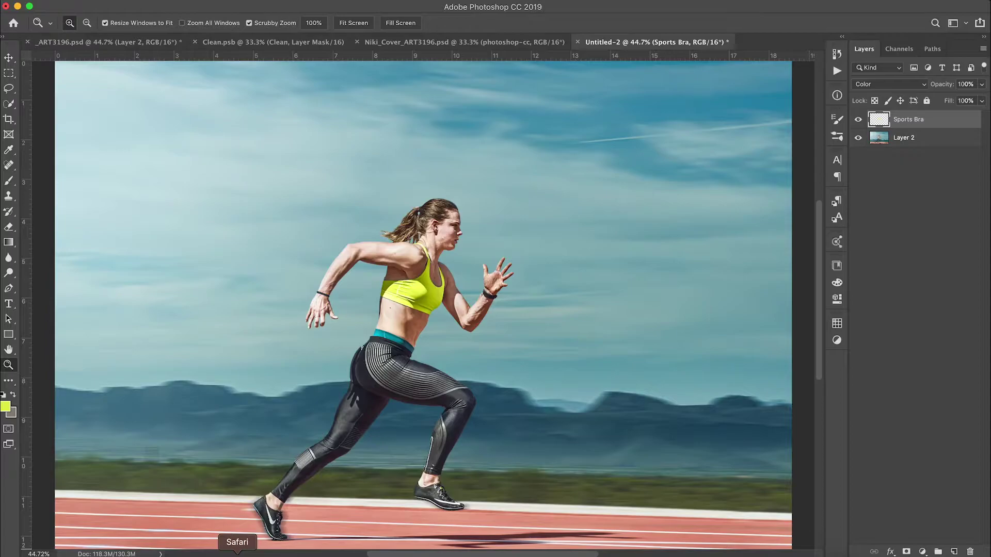
Step: Switch to Safari and open the Adobe Color website at color.adobe.com
left_click(236, 553)
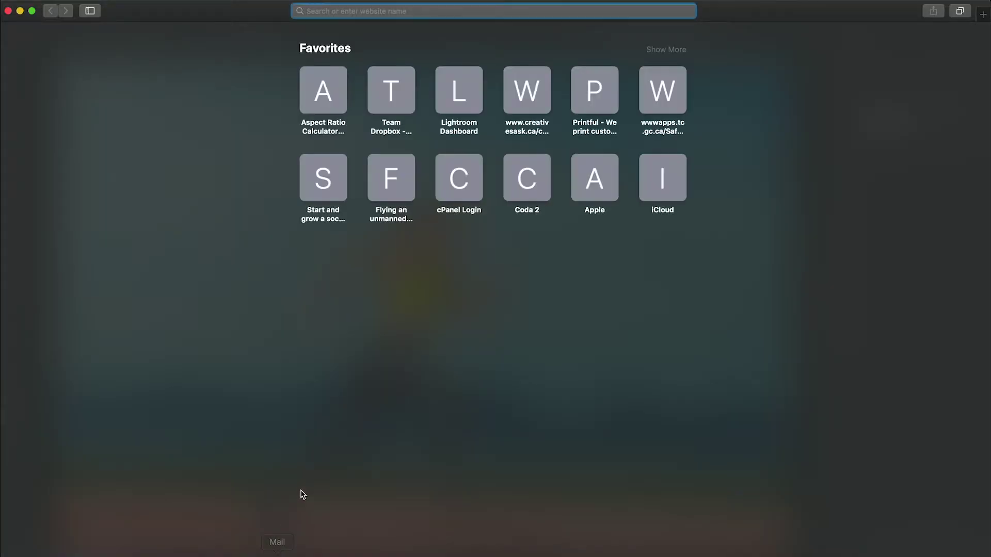
type("color.adobe.com")
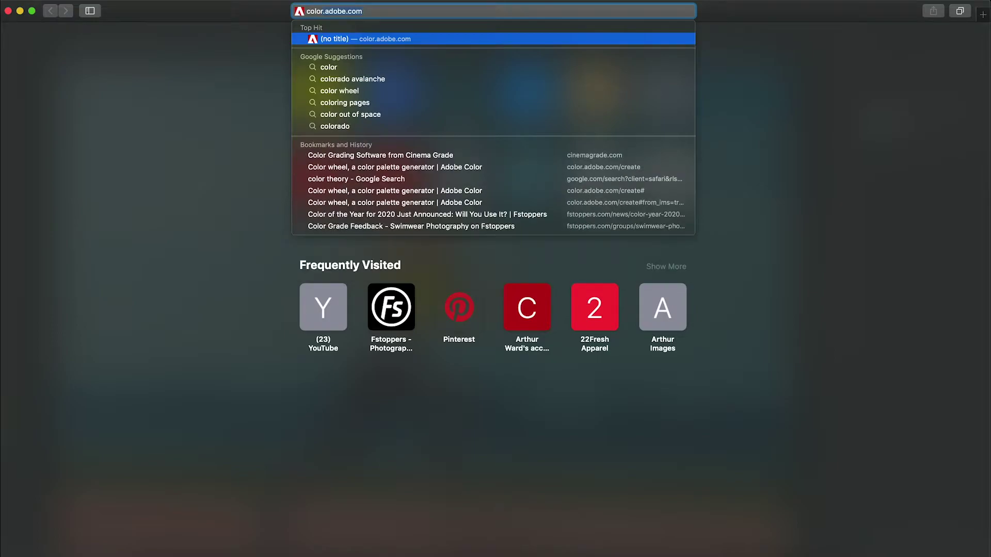
type("/")
key("Return")
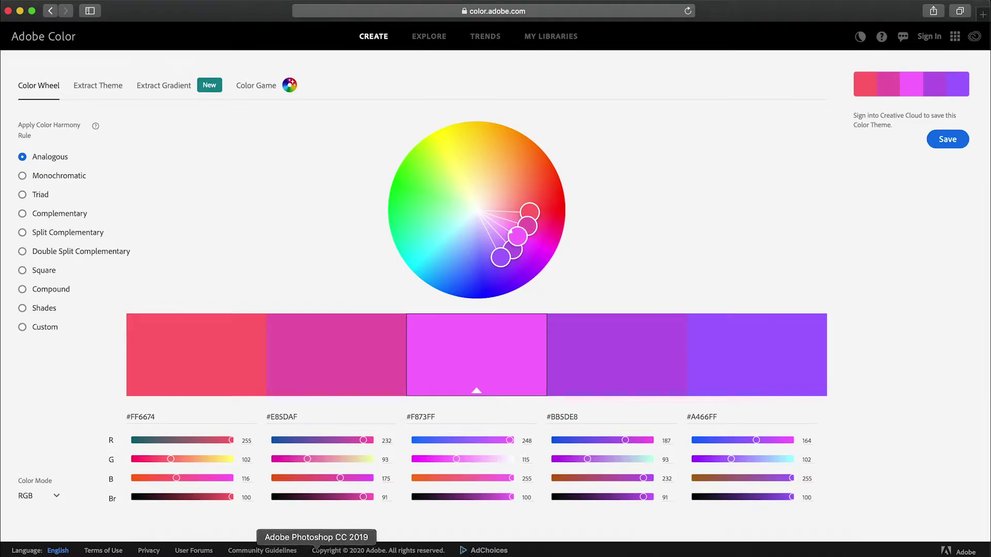
Step: Copy the foreground color's hex code e6eb5b from Photoshop and apply it as the base color of the Triad harmony in Adobe Color
left_click(316, 551)
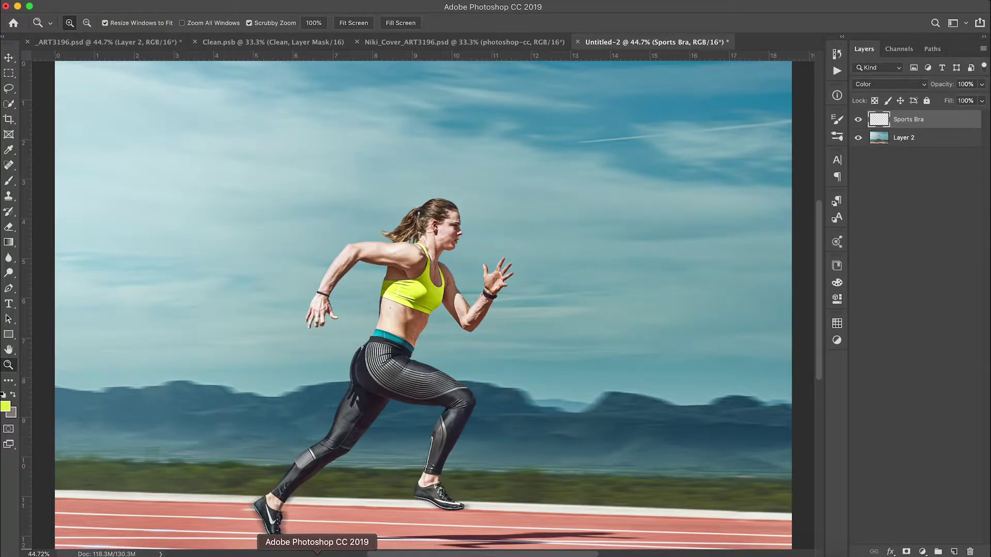
left_click(5, 409)
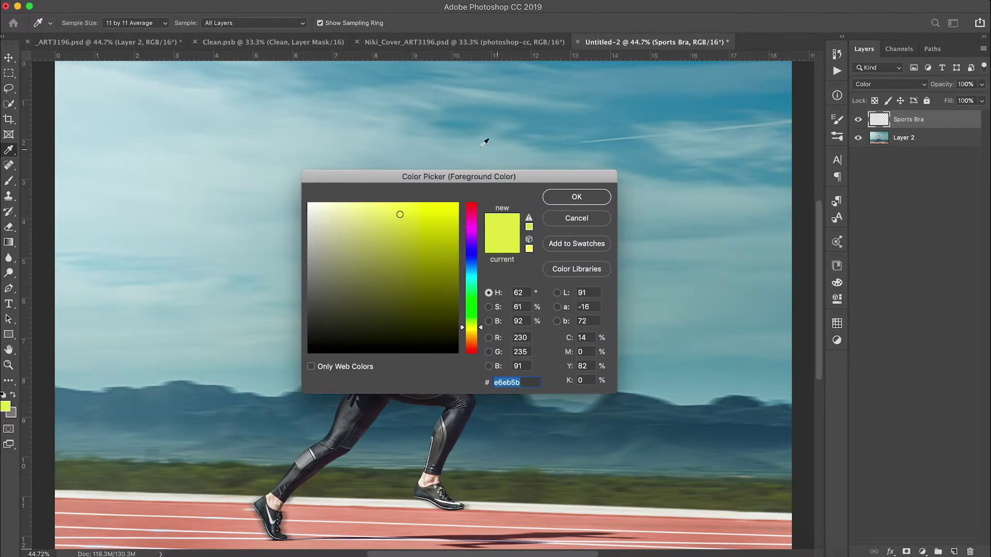
left_click_drag(527, 384, 495, 384)
left_click(570, 200)
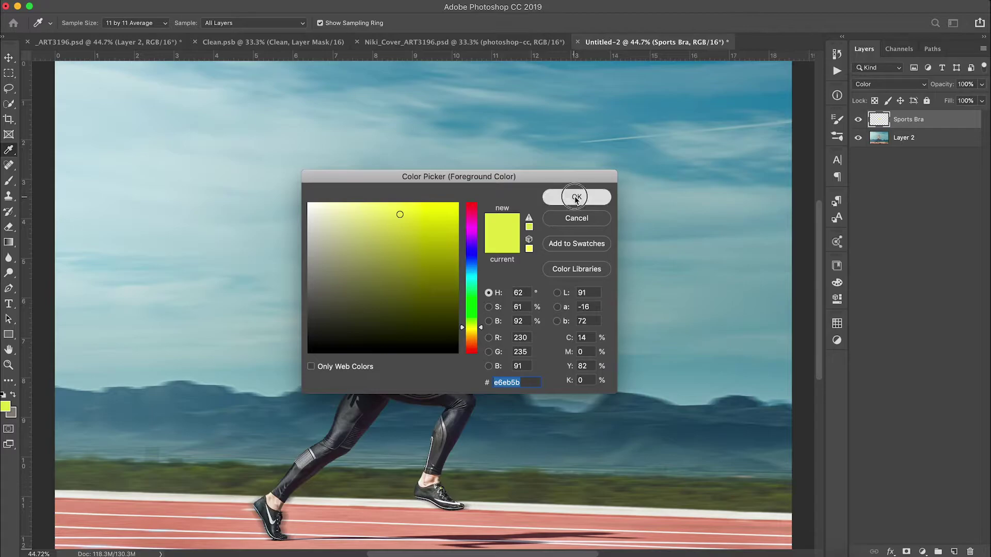
key("z")
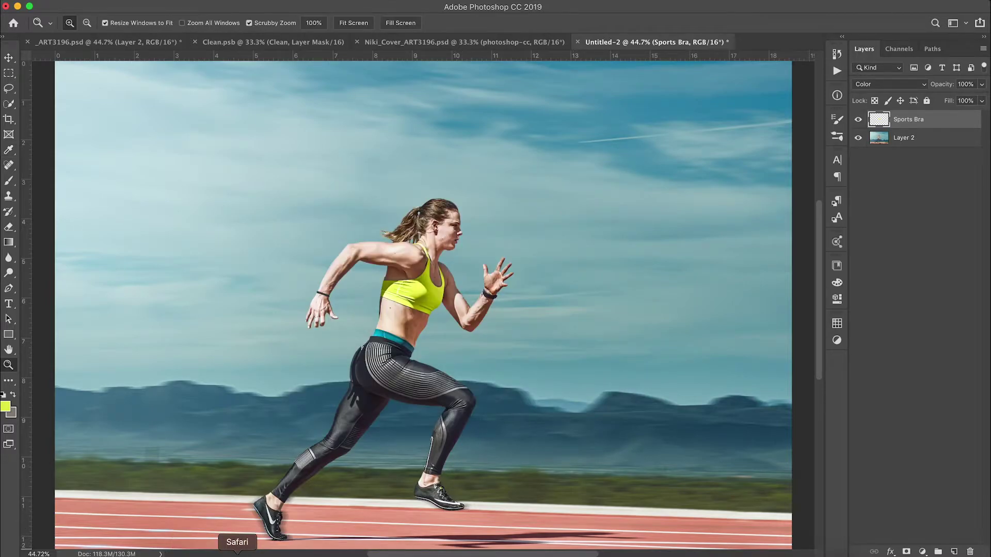
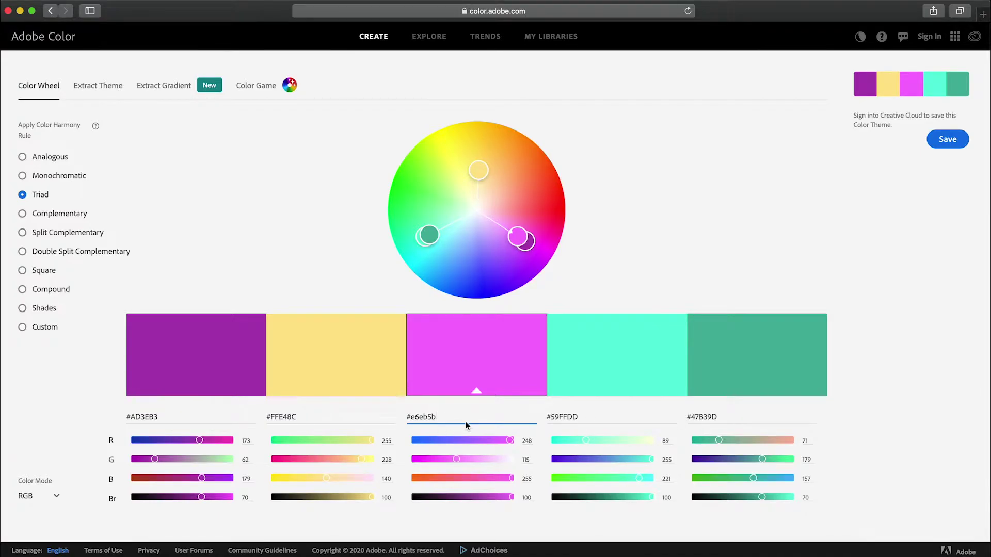
key("Return")
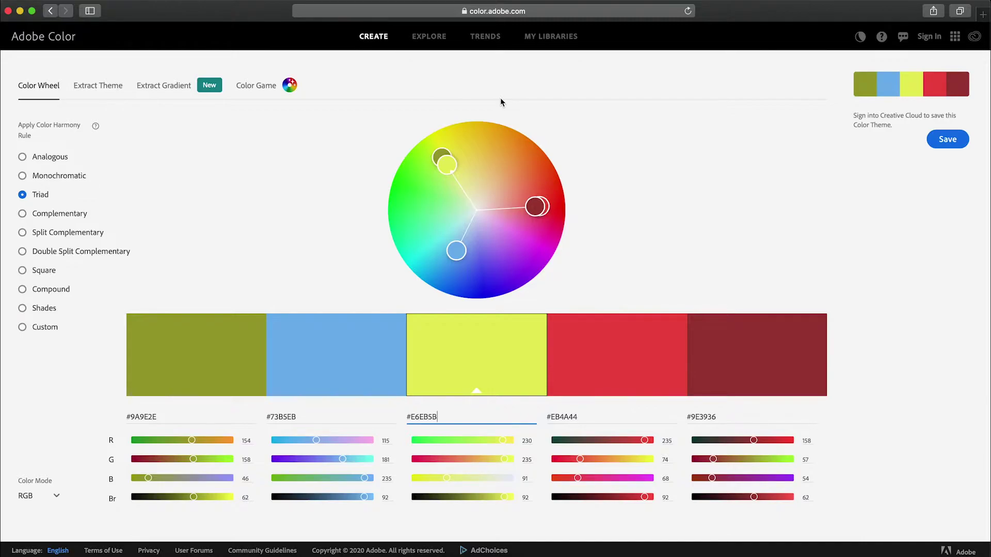
Step: Copy the hex code EB4A44 of the bright red swatch in the Adobe Color triad theme
left_click(580, 419)
left_click_drag(580, 420, 552, 420)
key("super+c")
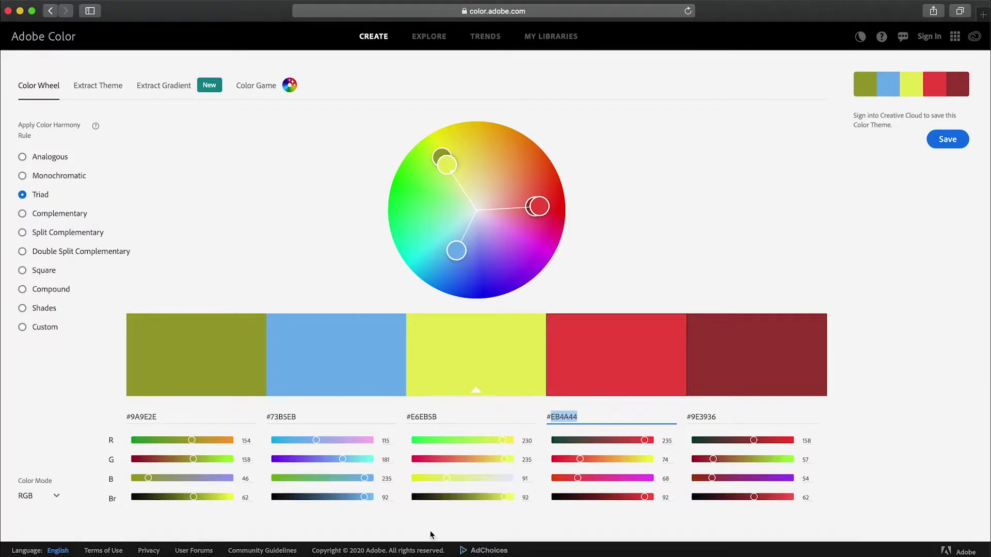
Step: Switch to Photoshop, swap the foreground and background colors, and set the foreground color to the copied hex EB4A44
left_click(317, 555)
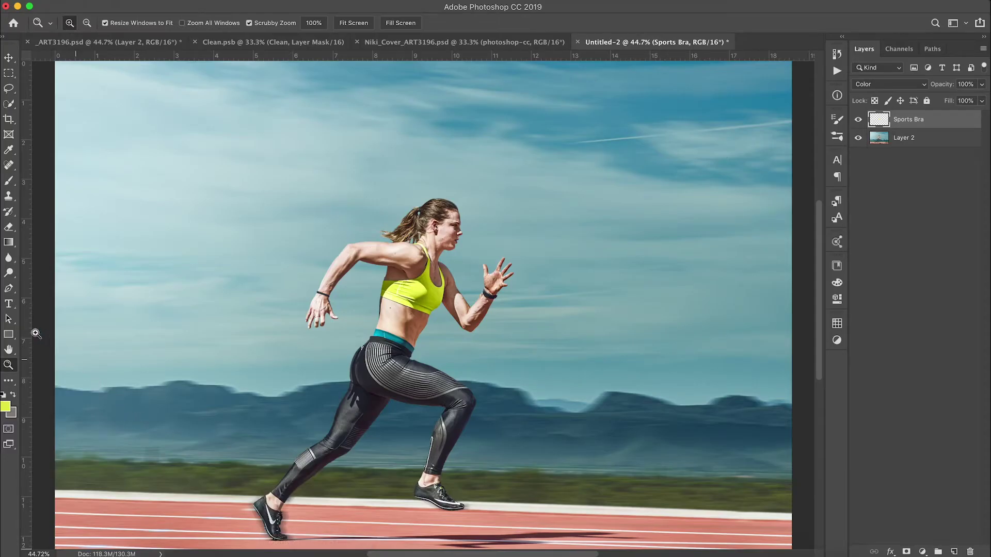
left_click(14, 397)
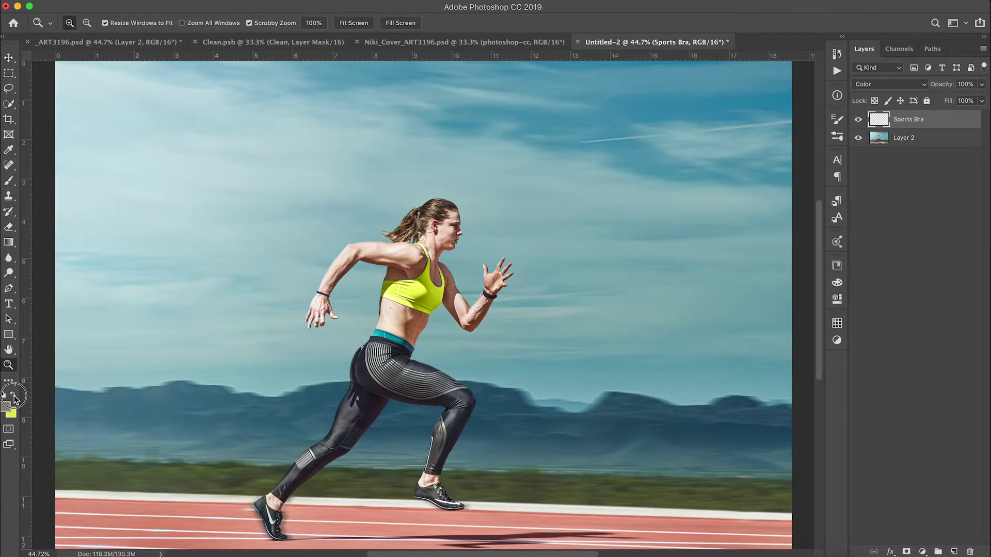
left_click(6, 409)
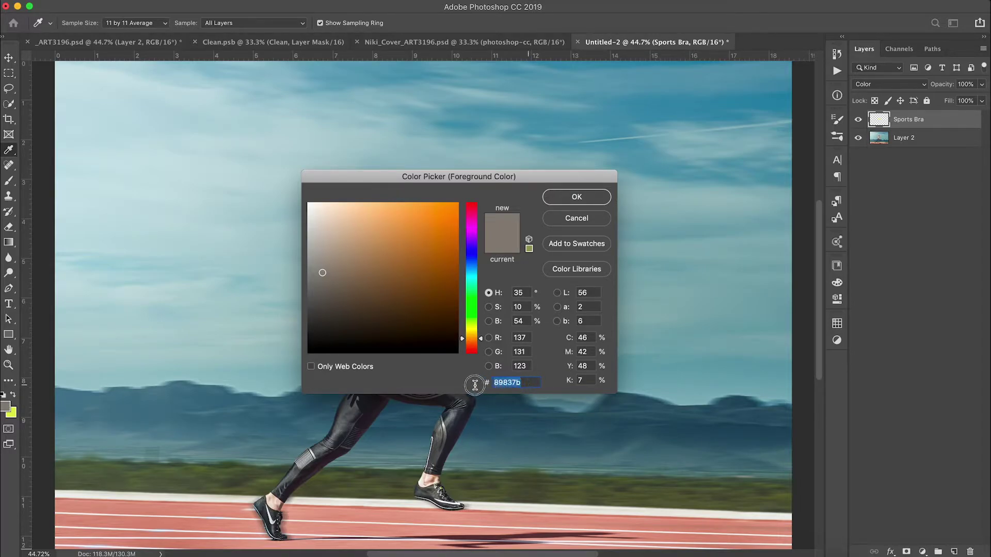
key("super+v")
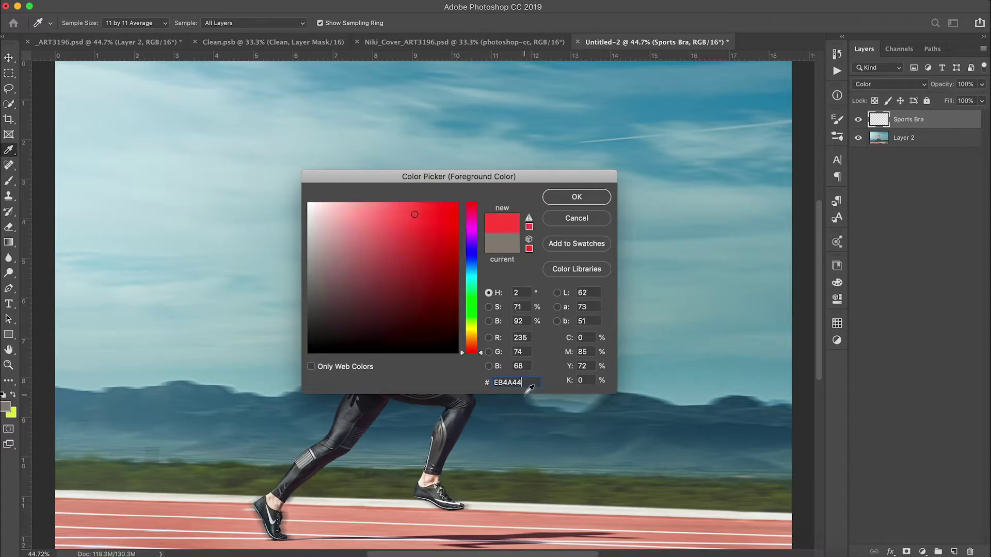
left_click(577, 197)
key("z")
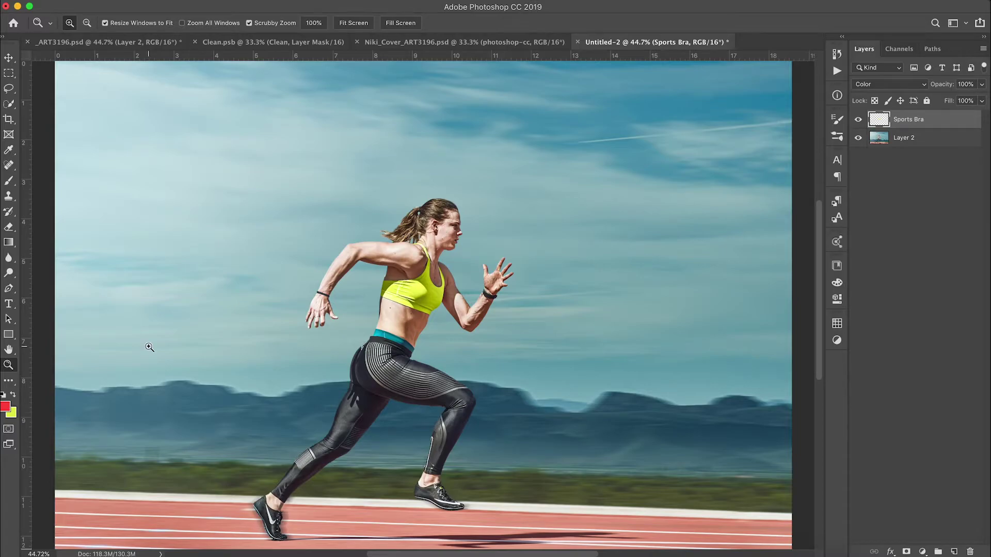
Step: Create a new layer above Sports Bra and name it Waist Band
left_click(954, 551)
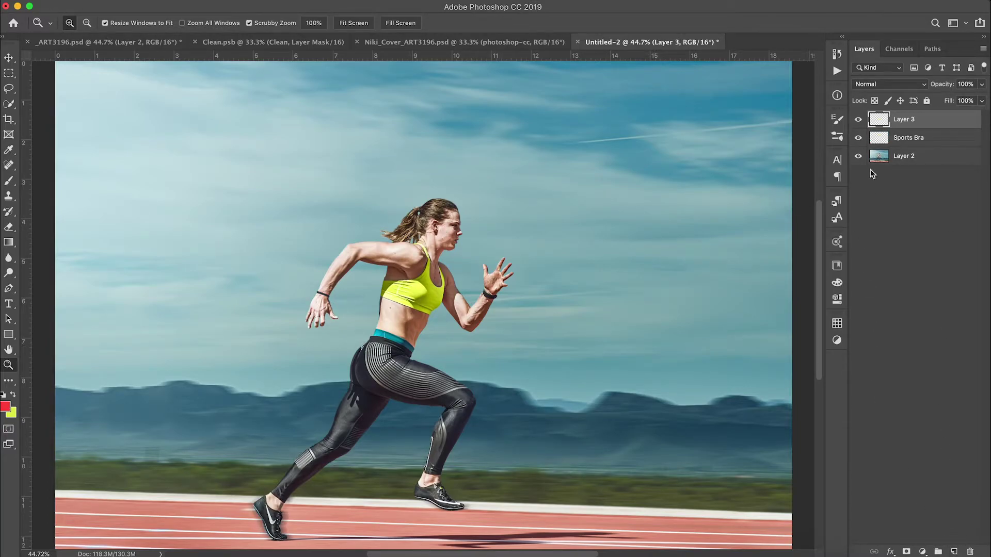
double_click(904, 119)
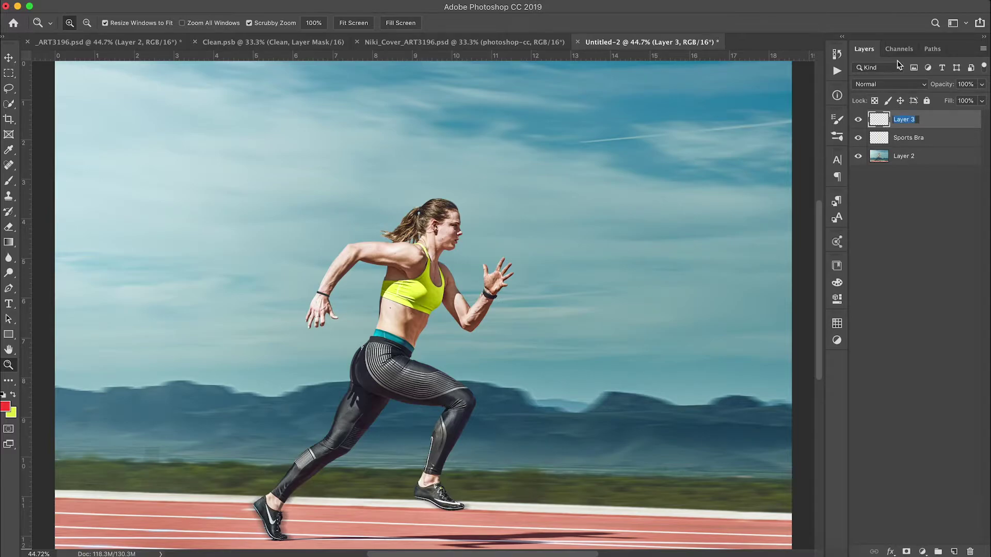
type("Waist Band")
key("Return")
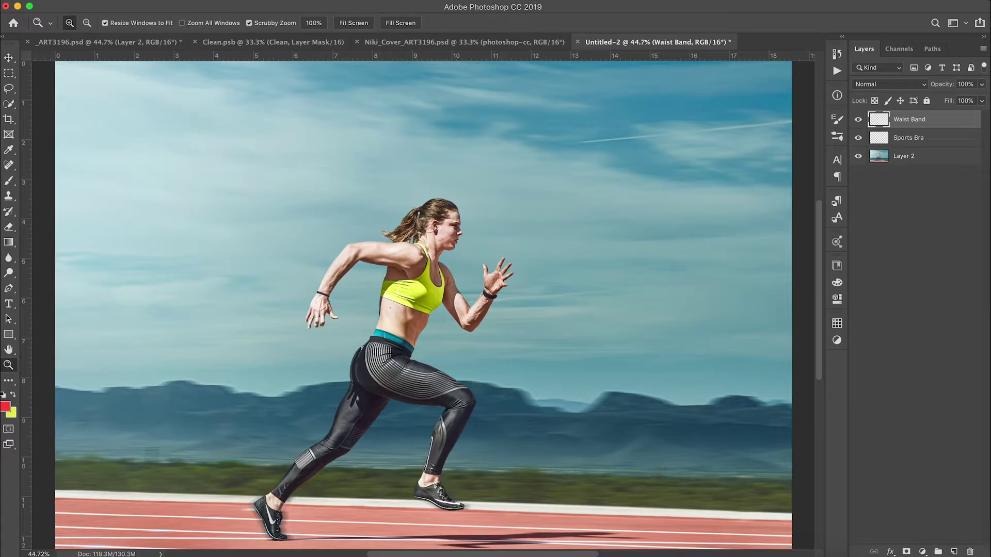
Step: Select the runner's teal waistband on Layer 2 with the Quick Selection tool, then make the Waist Band layer active
left_click(383, 339)
left_click_drag(433, 355, 440, 356)
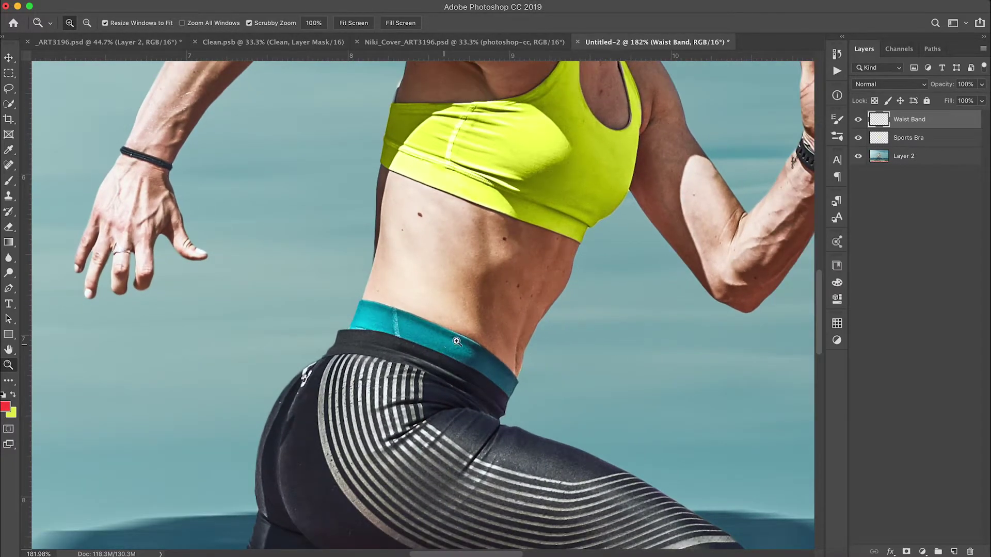
left_click(884, 157)
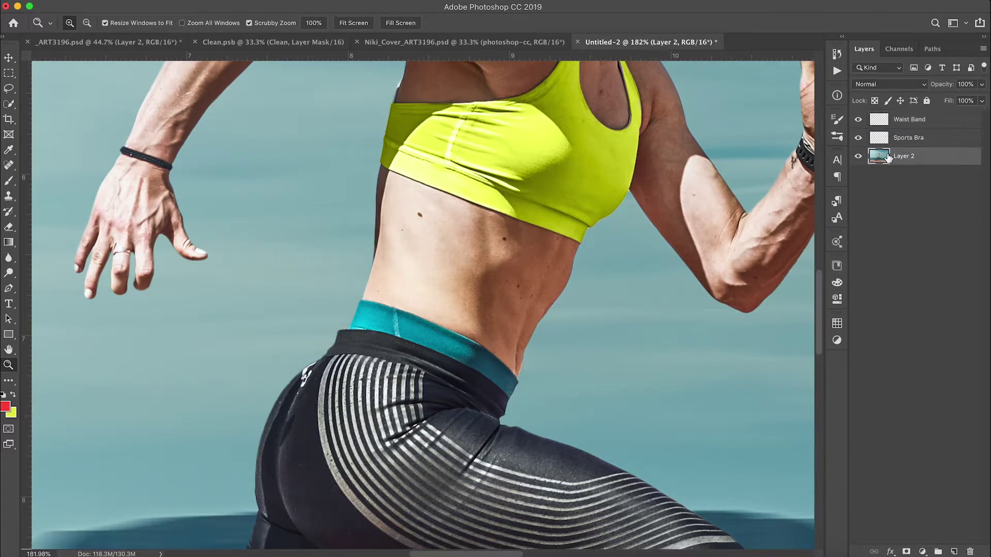
key("w")
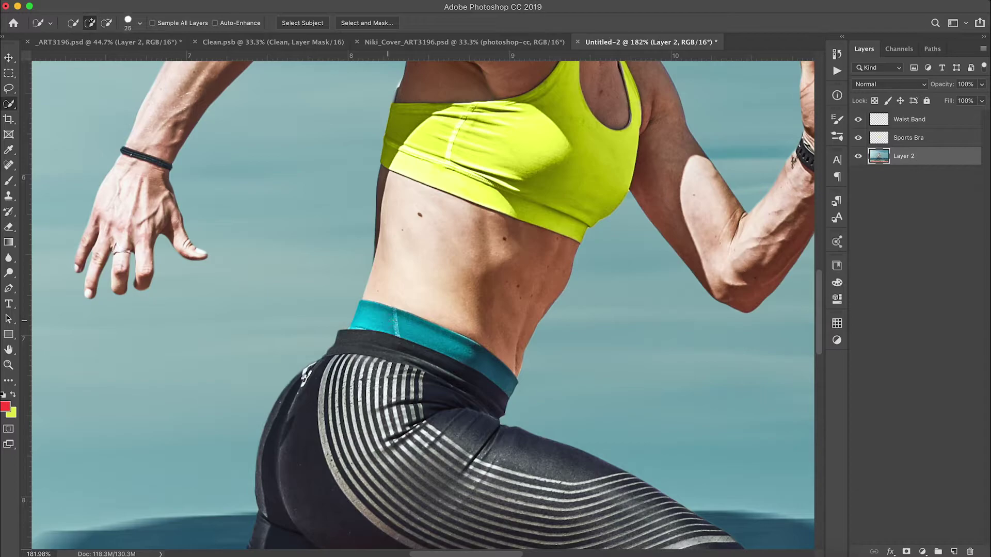
mouse_move(375, 318)
left_mouse_down()
mouse_move(447, 343)
mouse_move(508, 387)
left_mouse_up()
key("bracketleft")
left_click(937, 122)
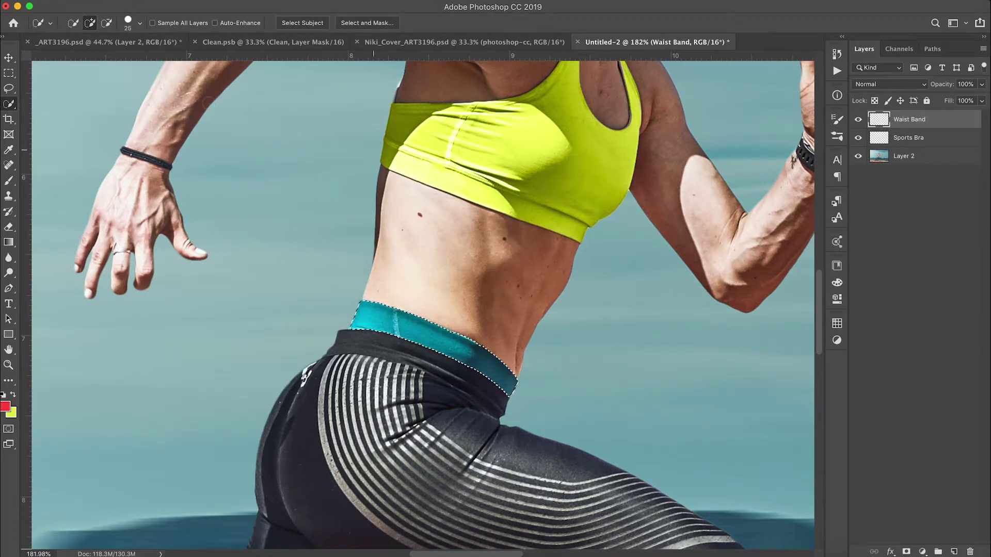
left_click(132, 0)
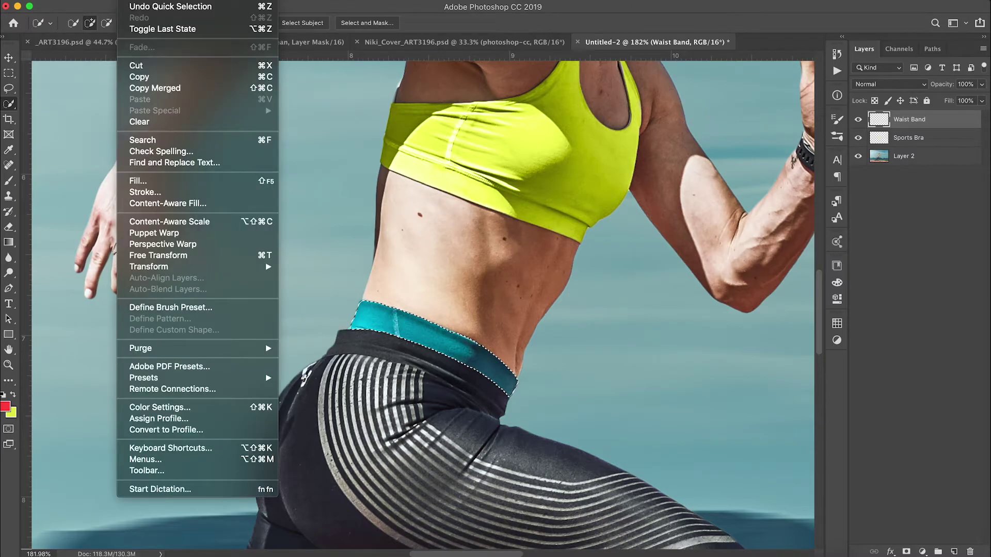
left_click(167, 182)
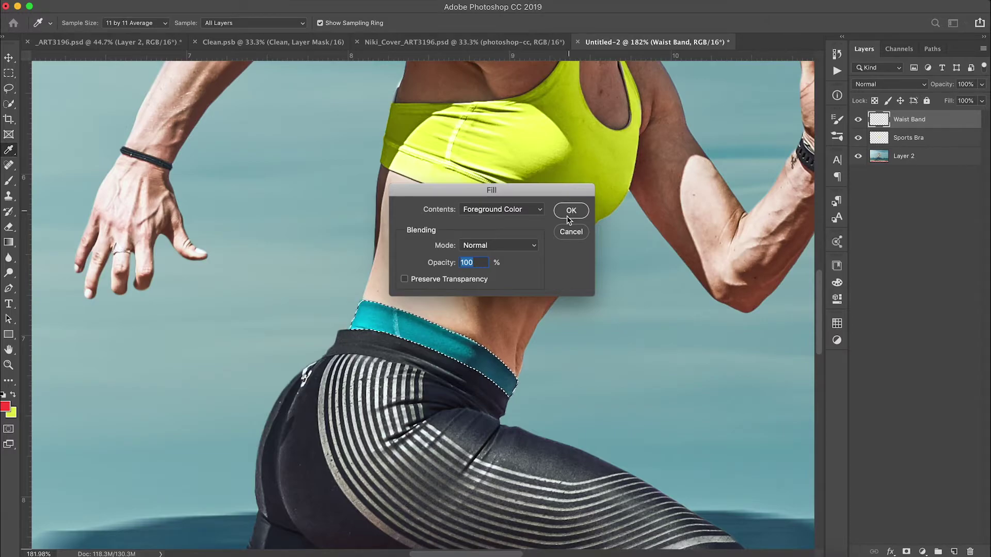
left_click(570, 234)
key("w")
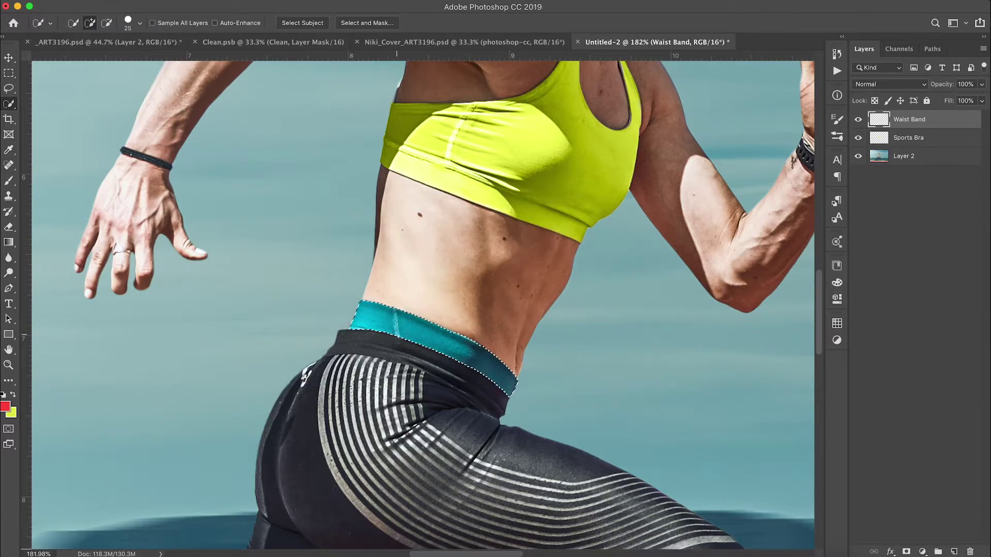
Step: Paint the whole waistband selection red on the Waist Band layer with the Brush tool, then deselect it
key("b")
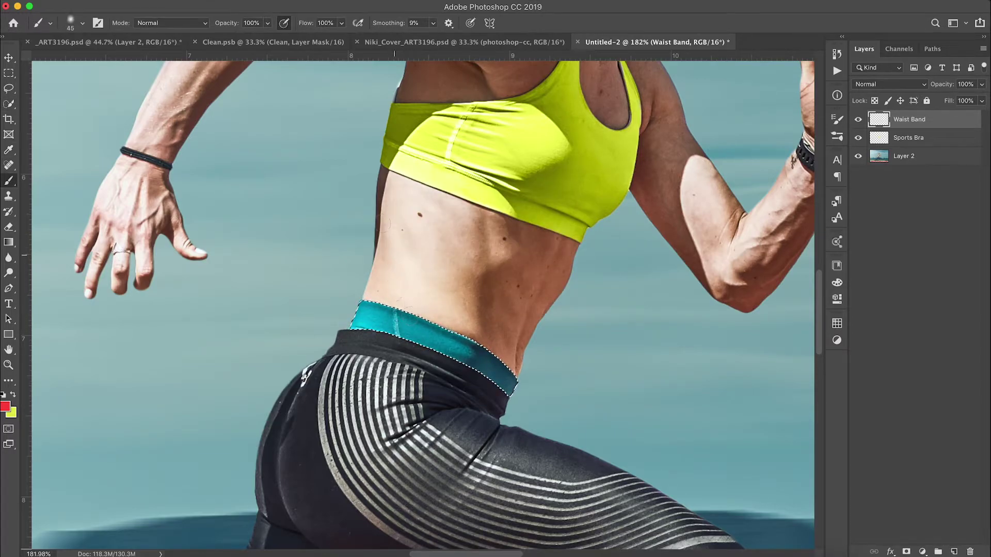
mouse_move(356, 328)
left_mouse_down()
mouse_move(361, 316)
mouse_move(403, 330)
mouse_move(371, 288)
mouse_move(513, 368)
mouse_move(422, 312)
mouse_move(372, 309)
mouse_move(494, 352)
left_mouse_up()
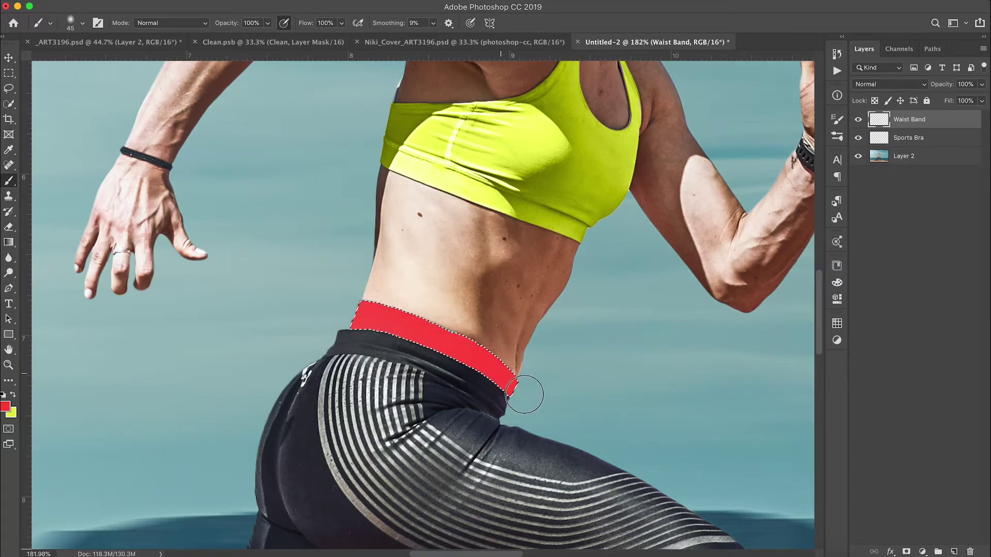
key("super+d")
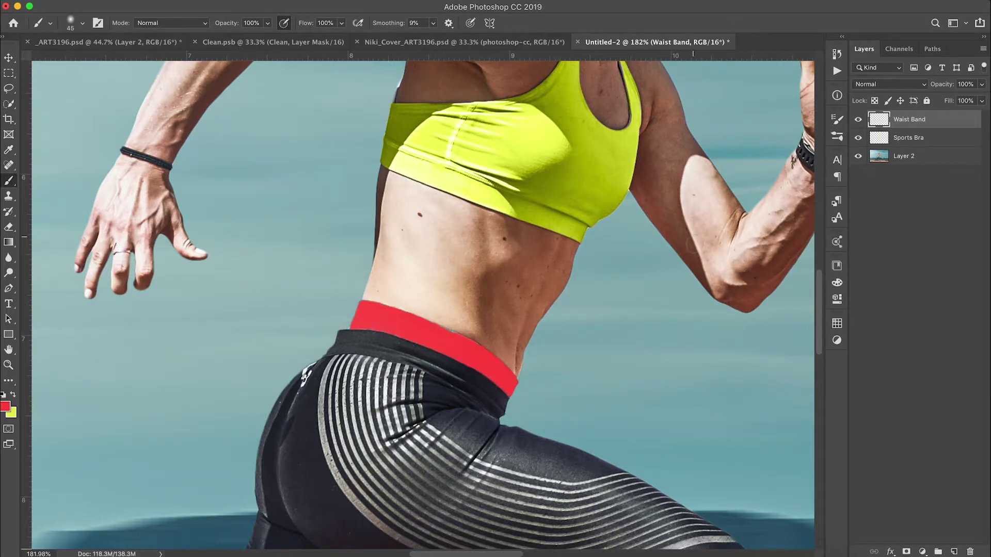
key("super+0")
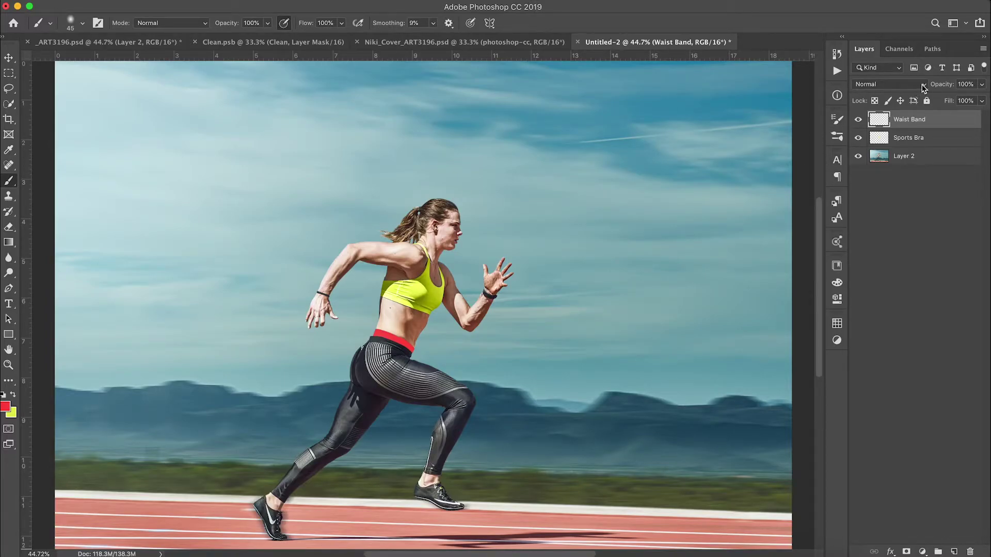
Step: Set the Waist Band layer's blend mode to Color
left_click(924, 87)
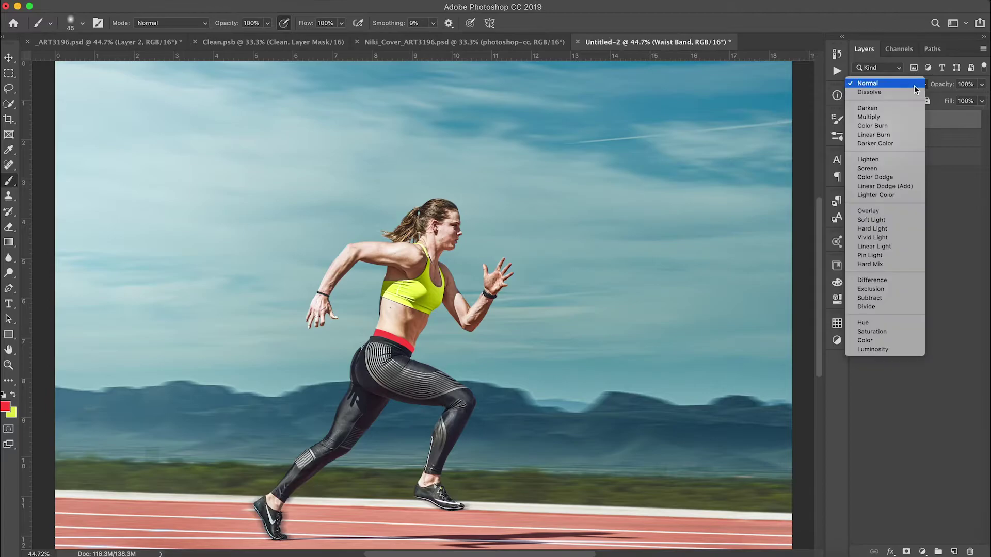
left_click(866, 341)
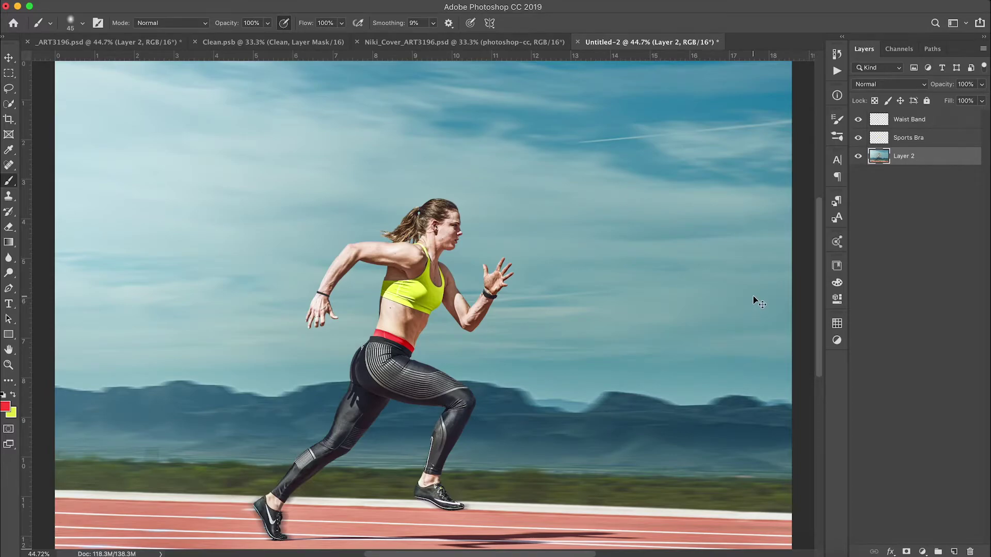
Step: Draw a closed four-point Pen path around the running track on Layer 2, following the track's upper edge and extending beyond the canvas
key("super+minus")
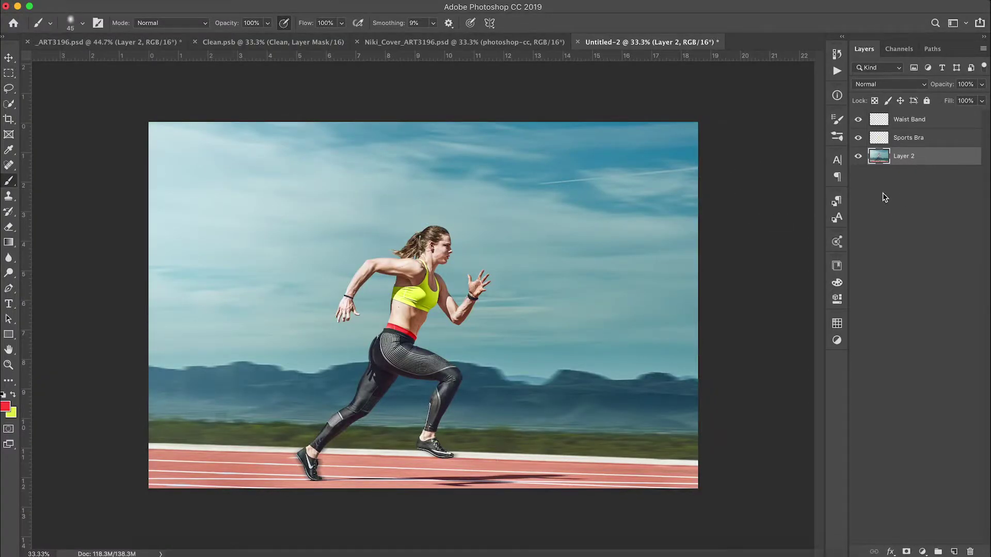
key("p")
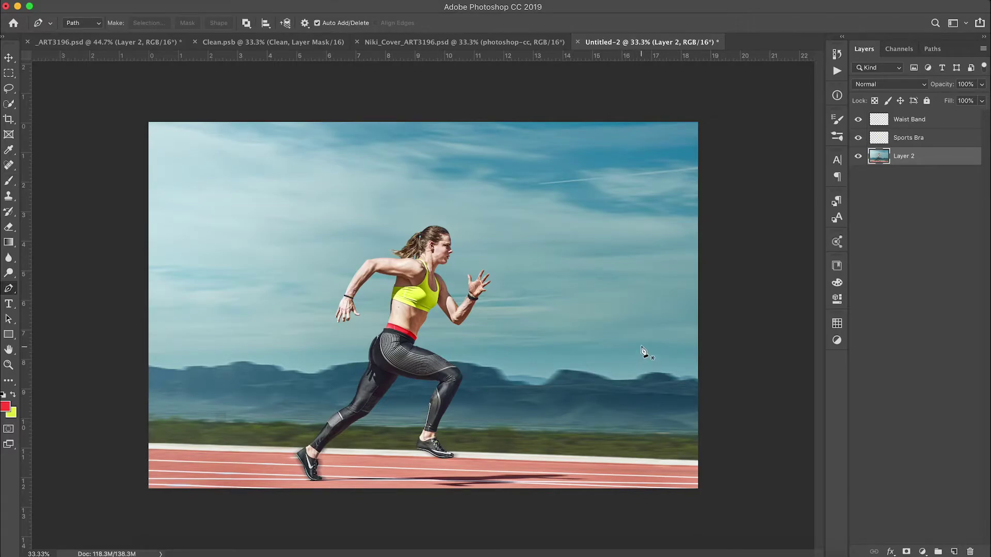
left_click(701, 465)
left_click(141, 449)
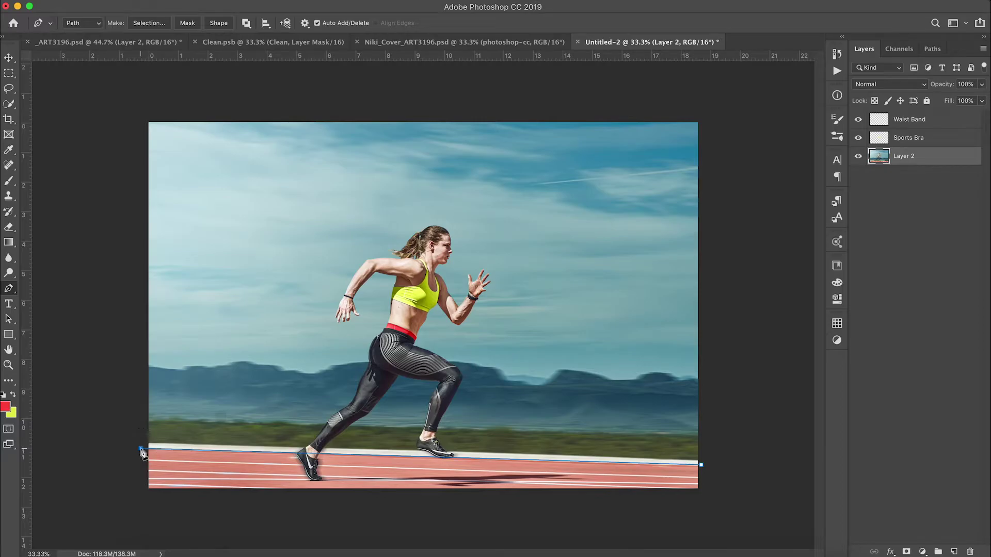
left_click(119, 503)
left_click(715, 520)
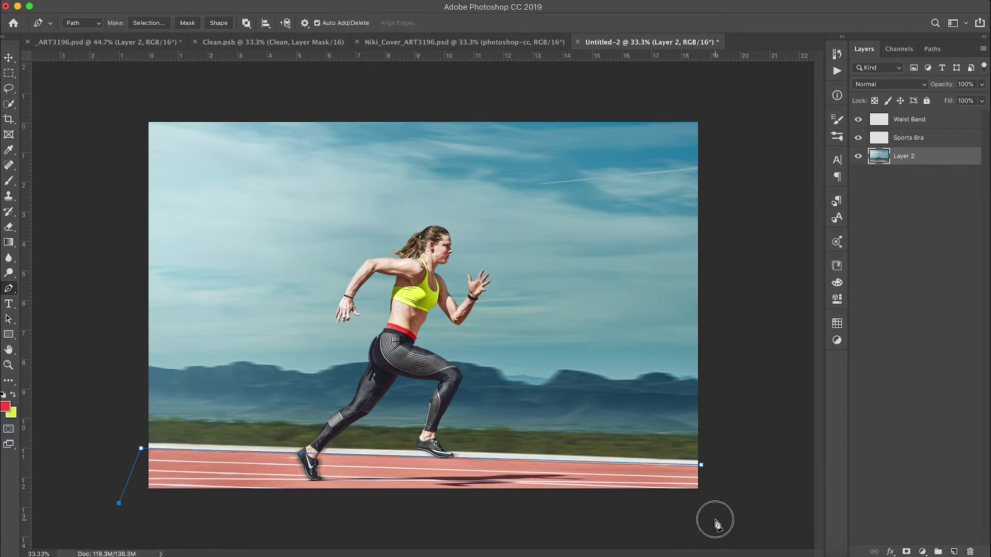
left_click(701, 465)
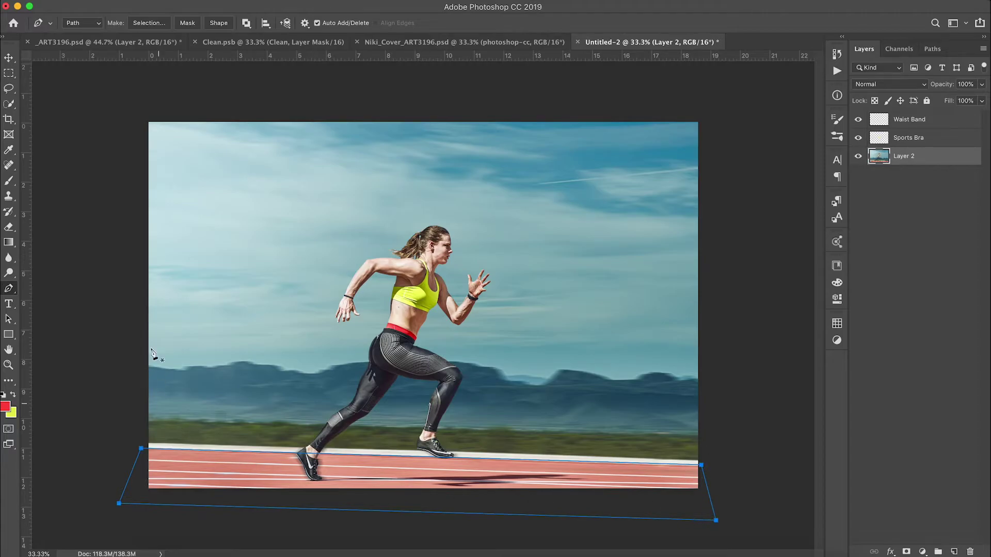
Step: Convert the track path into a new anti-aliased selection and check its coverage in Quick Mask mode
left_click(149, 23)
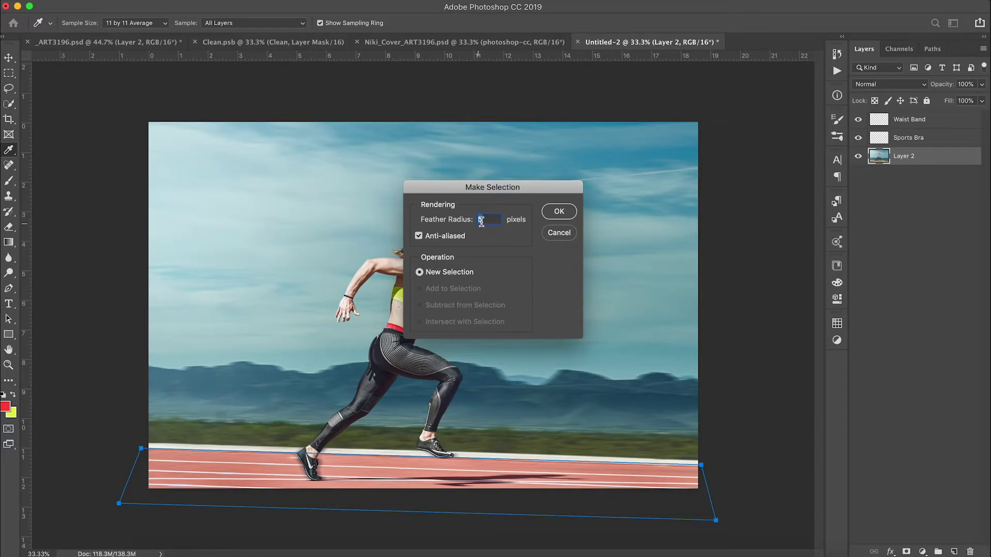
left_click(559, 212)
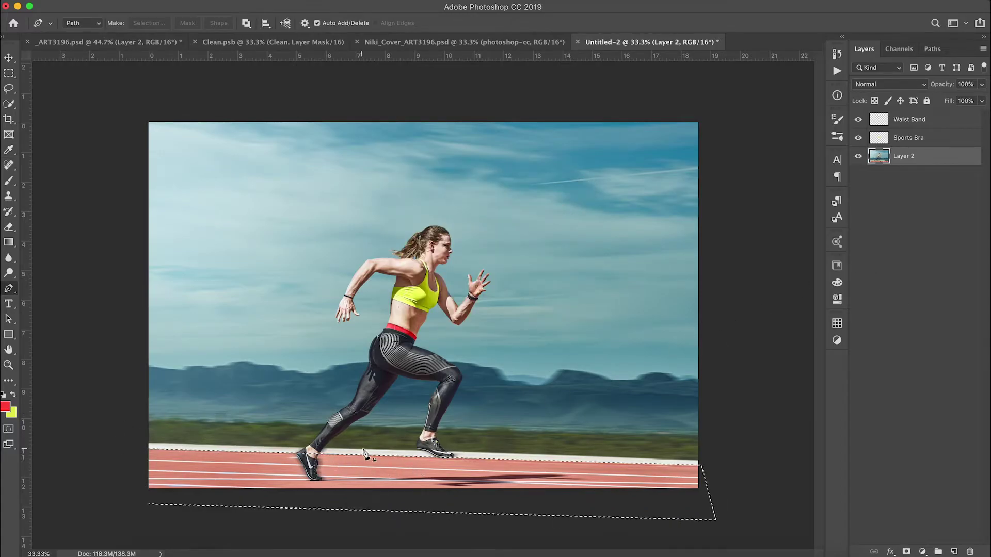
key("q")
key("q")
key("q")
key("q")
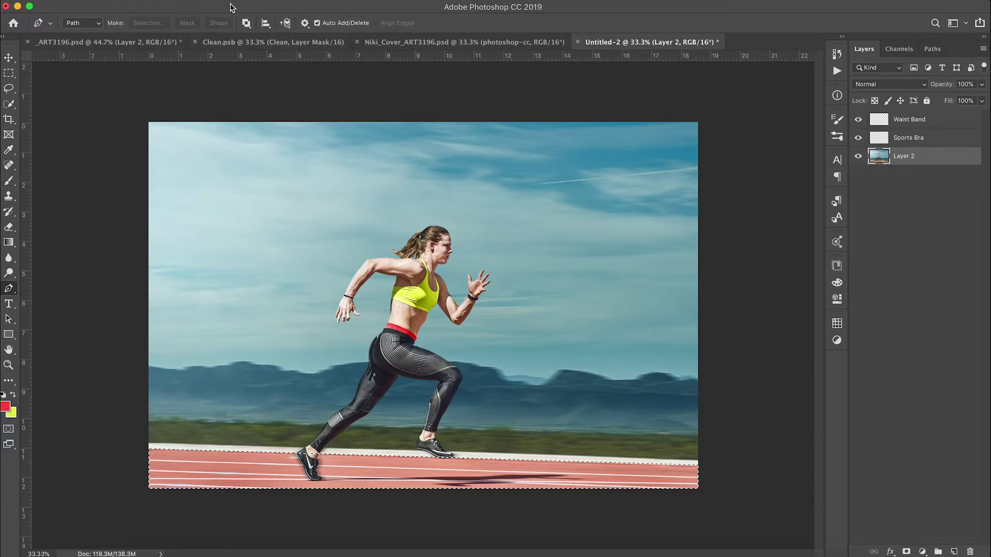
Step: Output the track selection from Select and Mask as a New Layer with Layer Mask, and turn Layer 2's visibility back on
key("w")
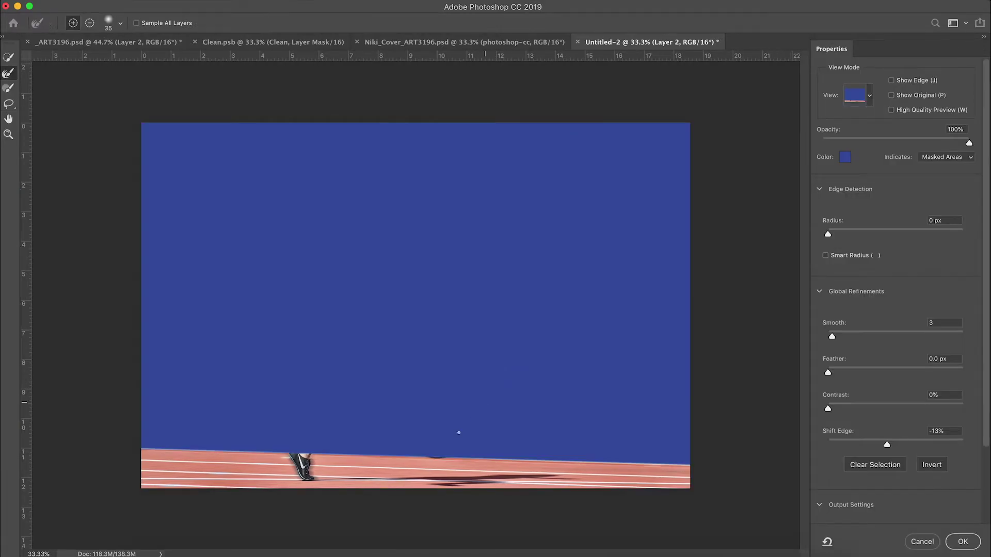
scroll(979, 247, "down", 3)
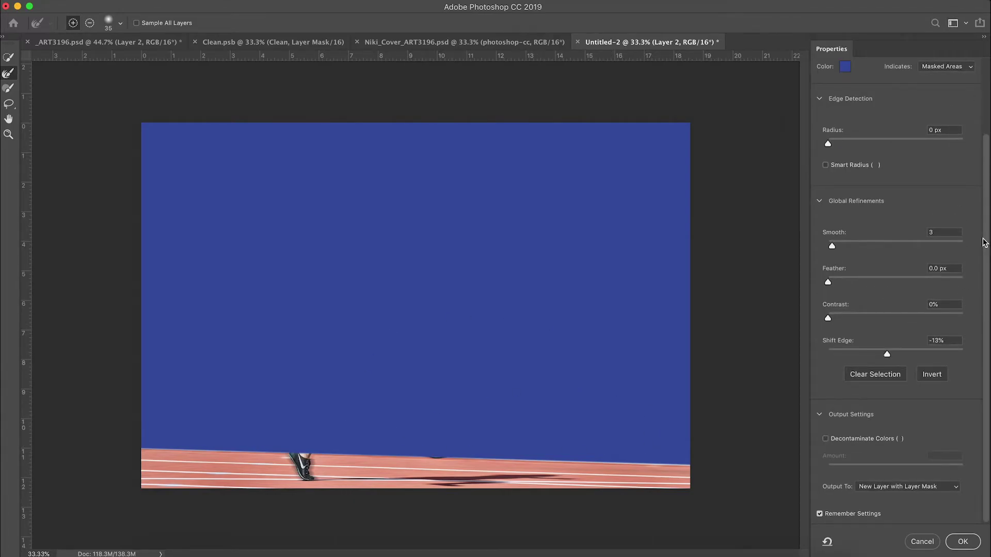
left_click(954, 490)
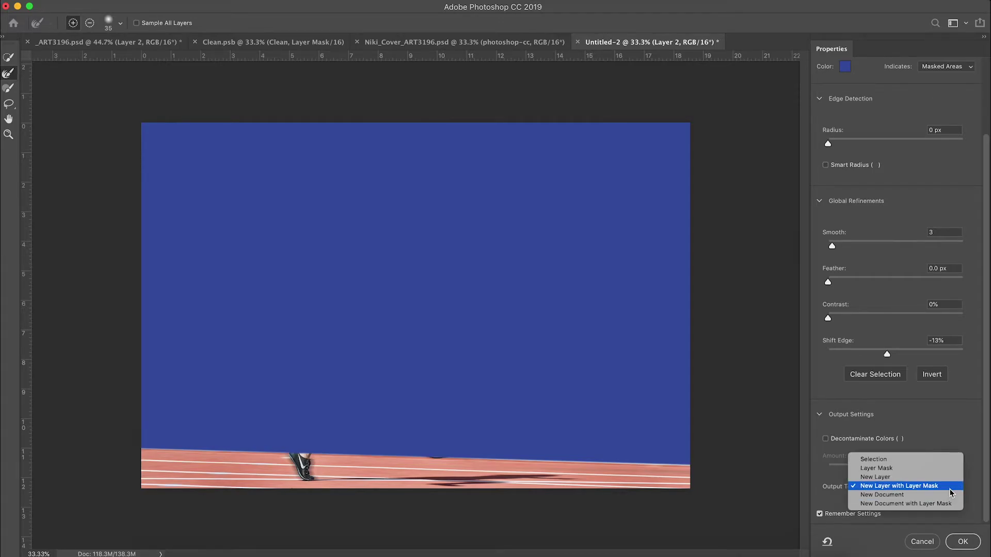
left_click(951, 492)
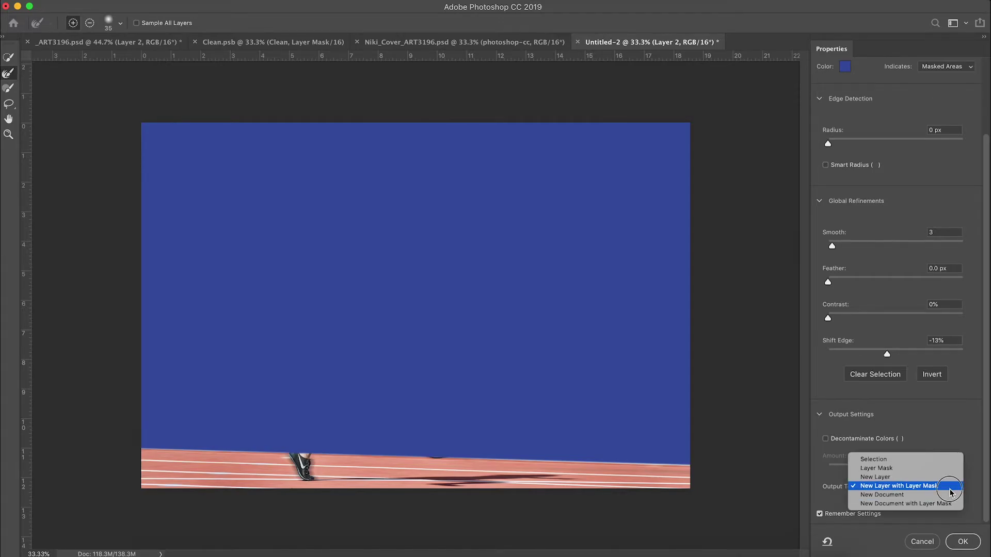
left_click(963, 542)
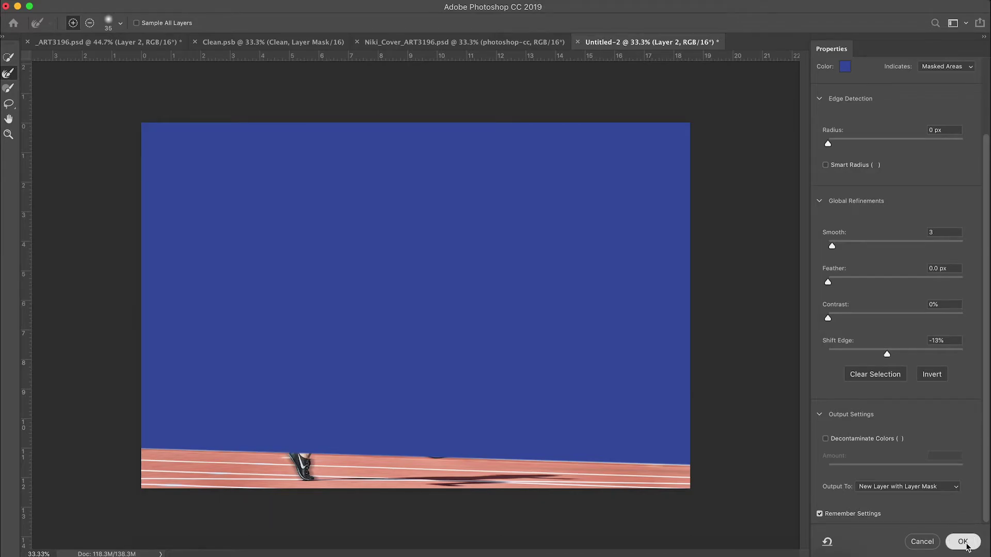
left_click(858, 176)
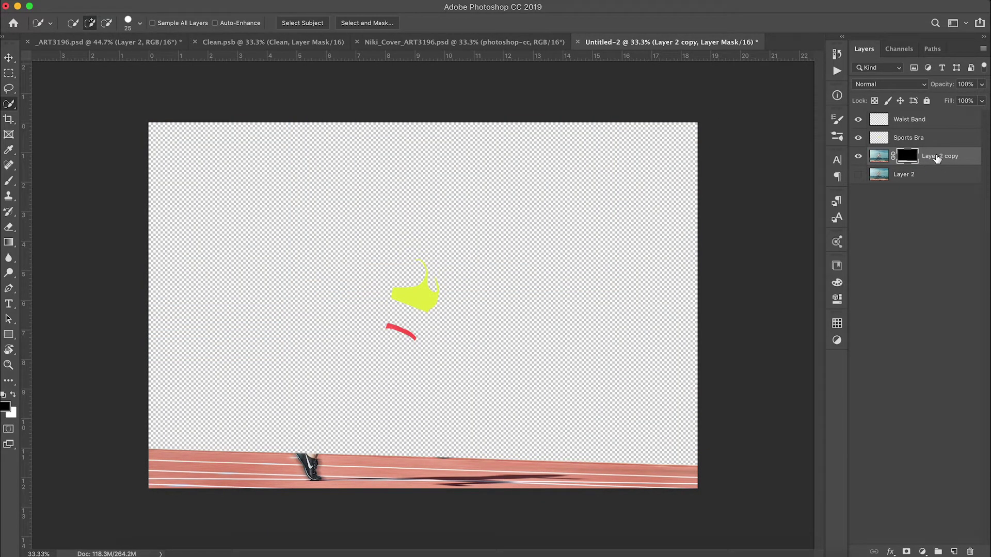
left_click(860, 175)
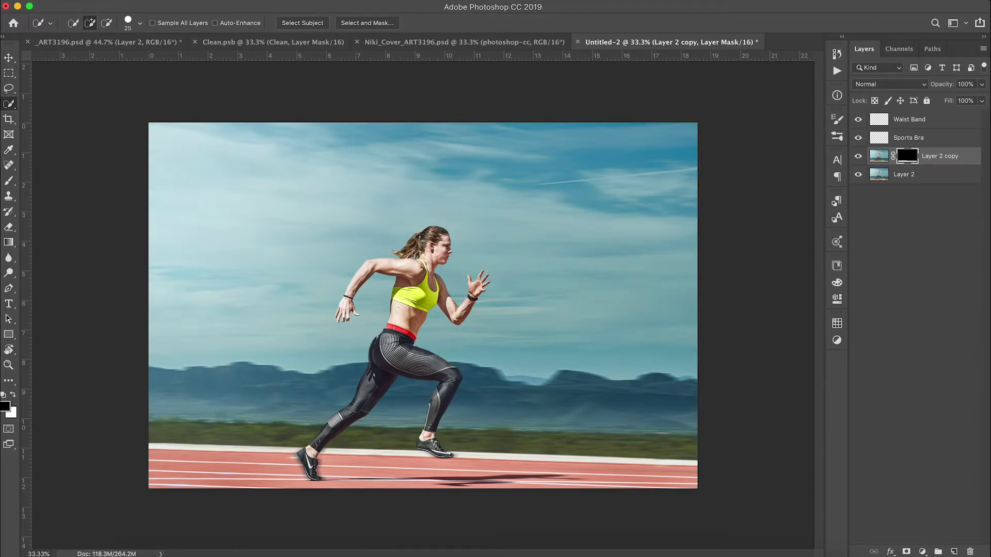
Step: Add a Hue/Saturation adjustment layer above Layer 2 copy and clip it to that layer
left_click(922, 551)
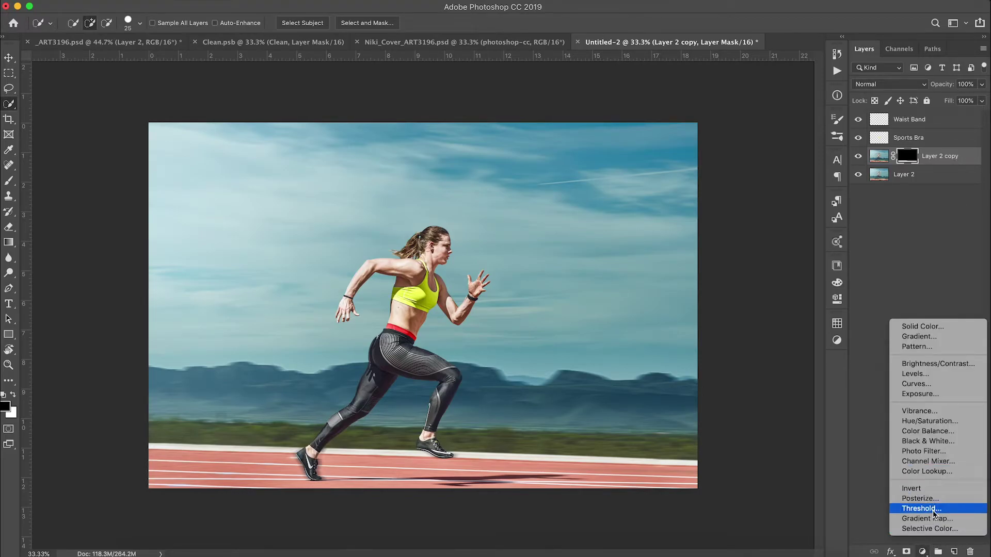
left_click(929, 422)
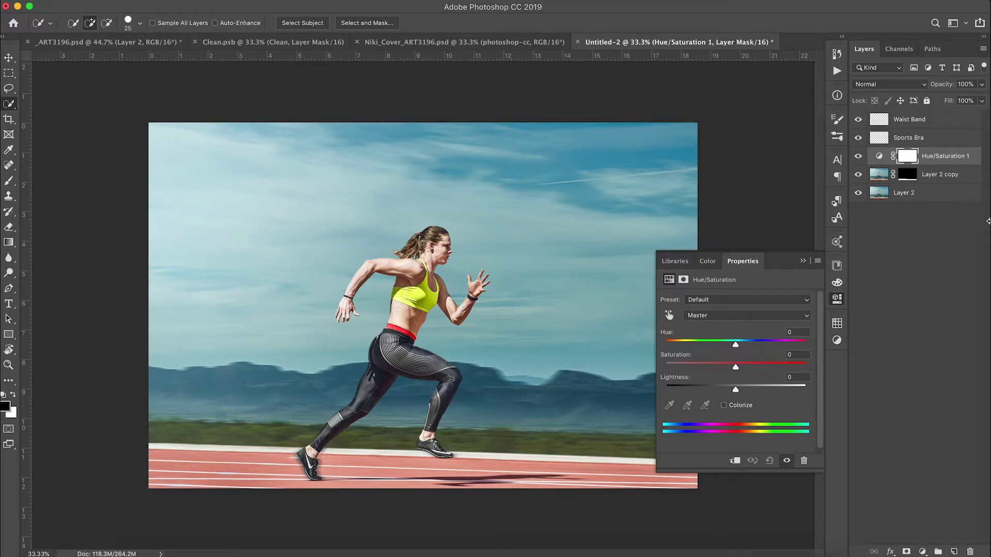
left_click(969, 165)
double_click(969, 160)
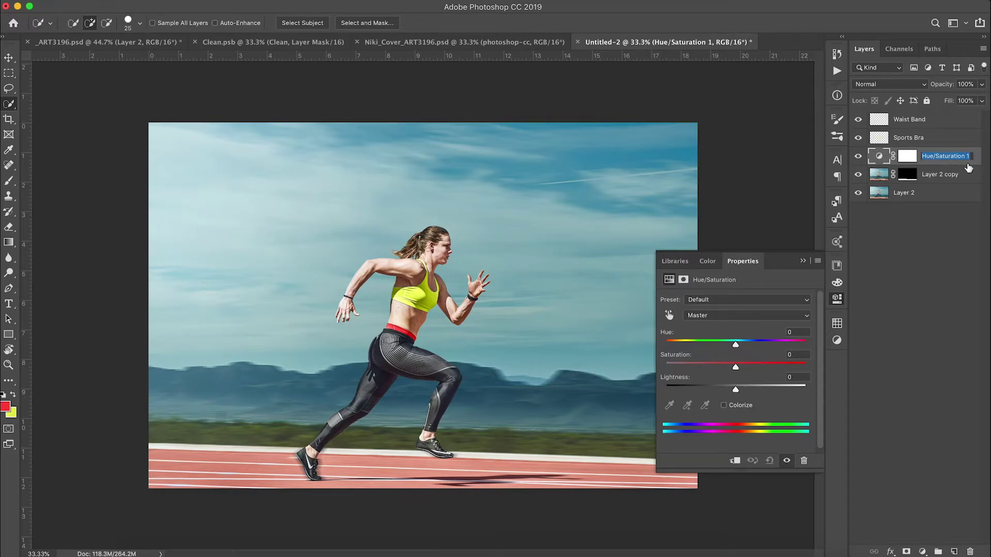
left_click(735, 462)
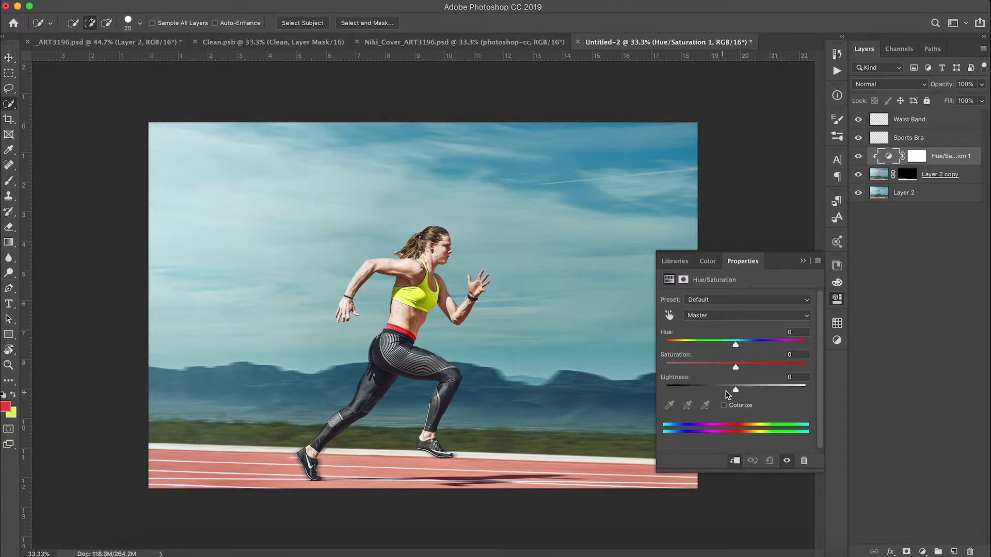
Step: Colorize the track blue with Hue 210 in the Hue/Saturation adjustment, keeping it clipped to Layer 2 copy
left_click(724, 408)
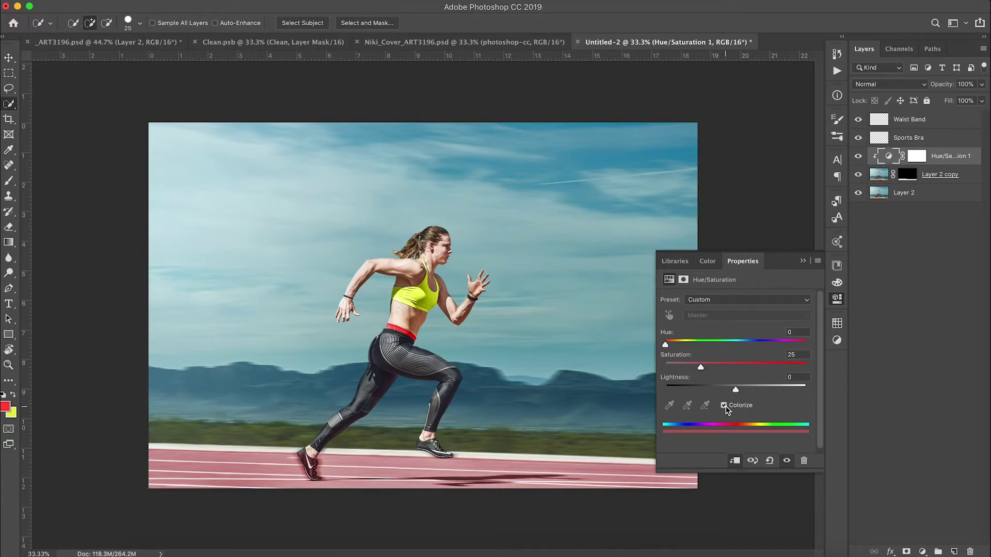
left_click_drag(668, 345, 748, 348)
left_click(734, 461)
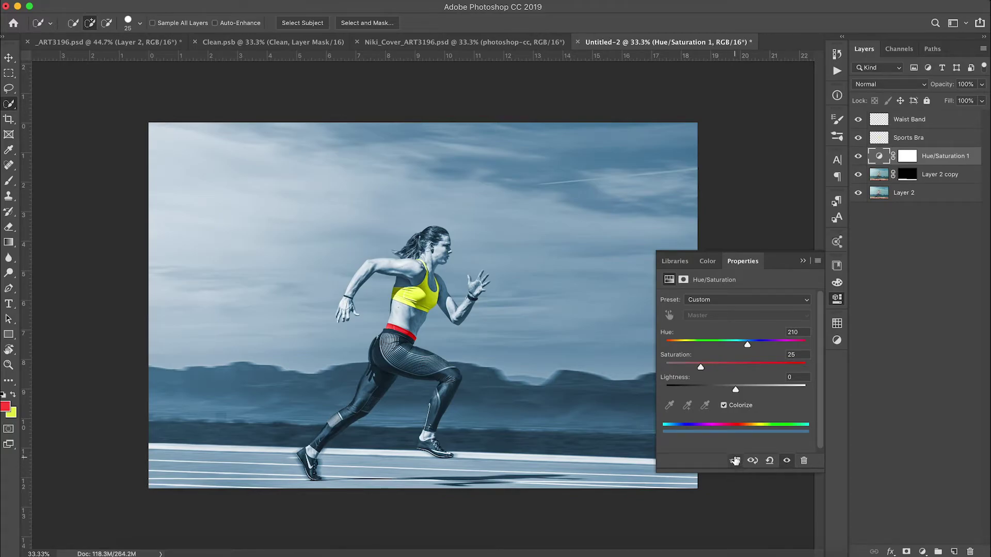
left_click(736, 462)
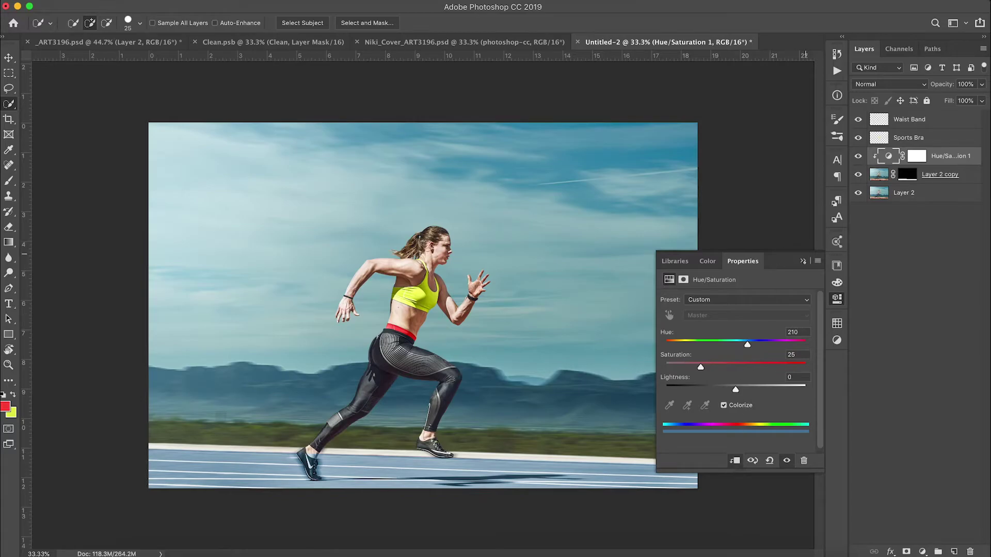
left_click(803, 263)
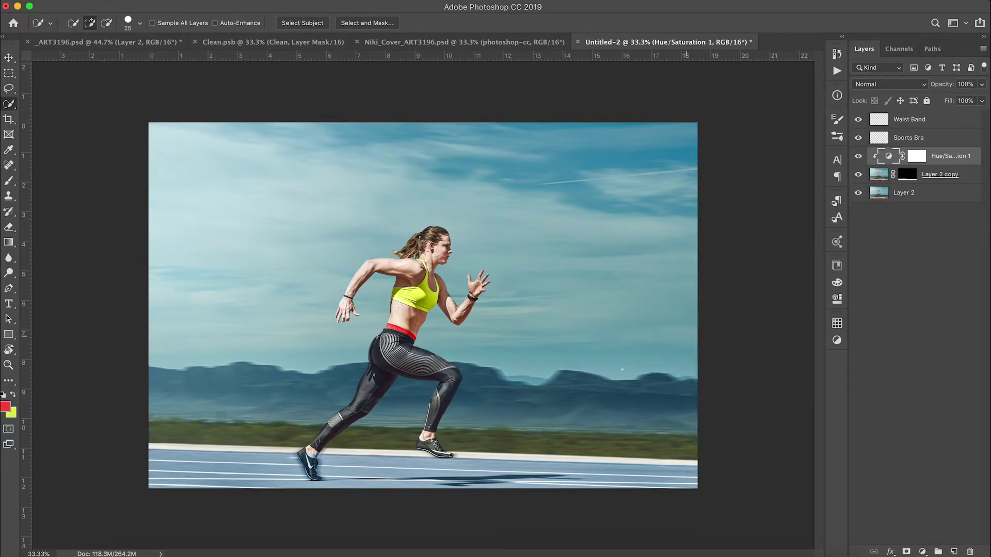
Step: Group all layers from Layer 2 copy up to Waist Band
left_click(964, 176)
left_click(960, 124, "shift")
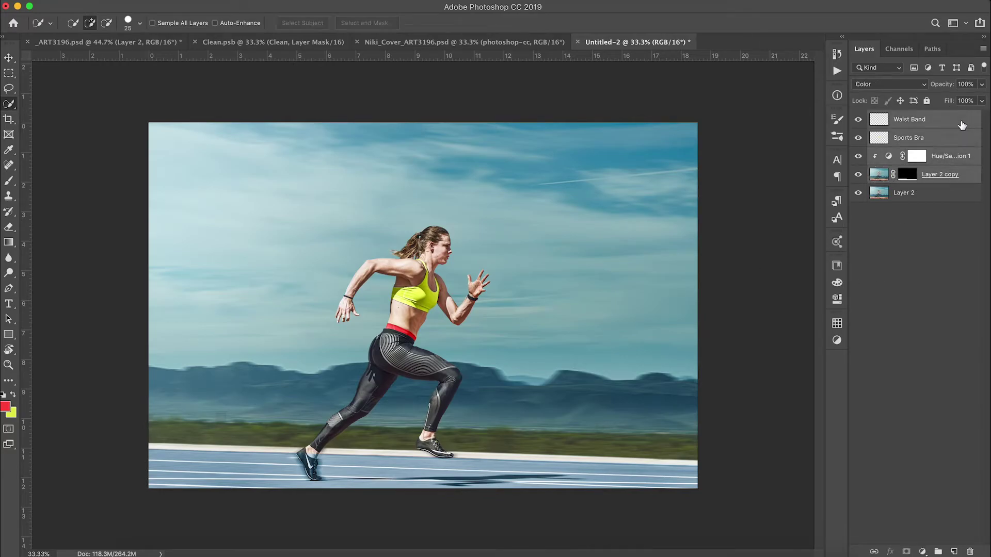
key("super+g")
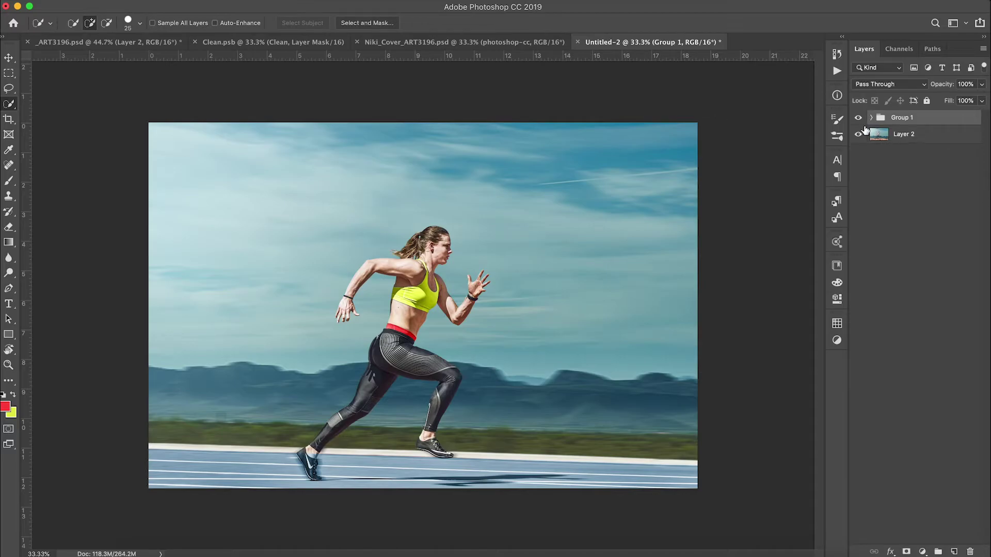
Step: Toggle the visibility of Group 1 to compare the image before and after the color changes
left_click(858, 118)
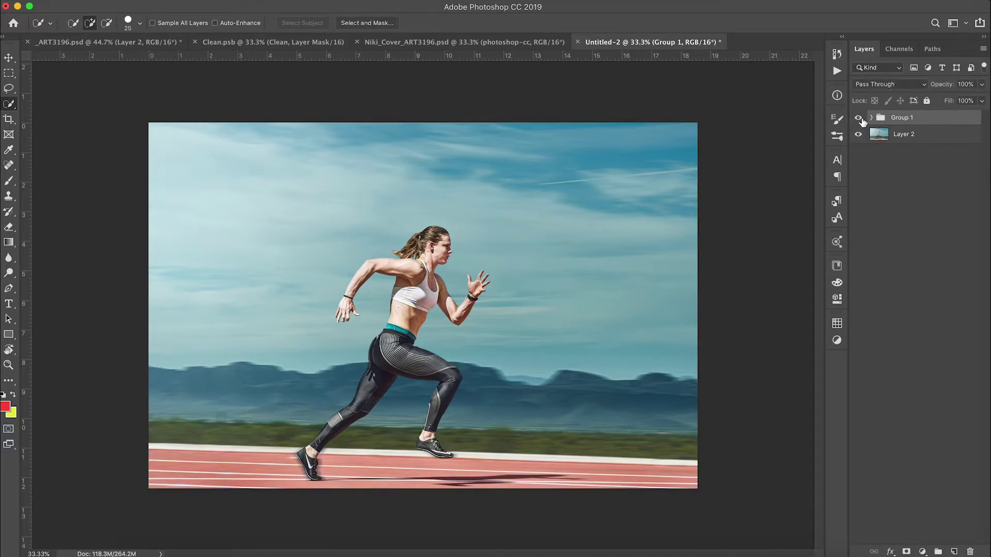
left_click(859, 119)
left_click(859, 120)
left_click(858, 118)
left_click(858, 119)
Step: Switch to the _ART3196.psd document, show its Master group, and examine the color of the leggings' stripes up close
left_click(140, 42)
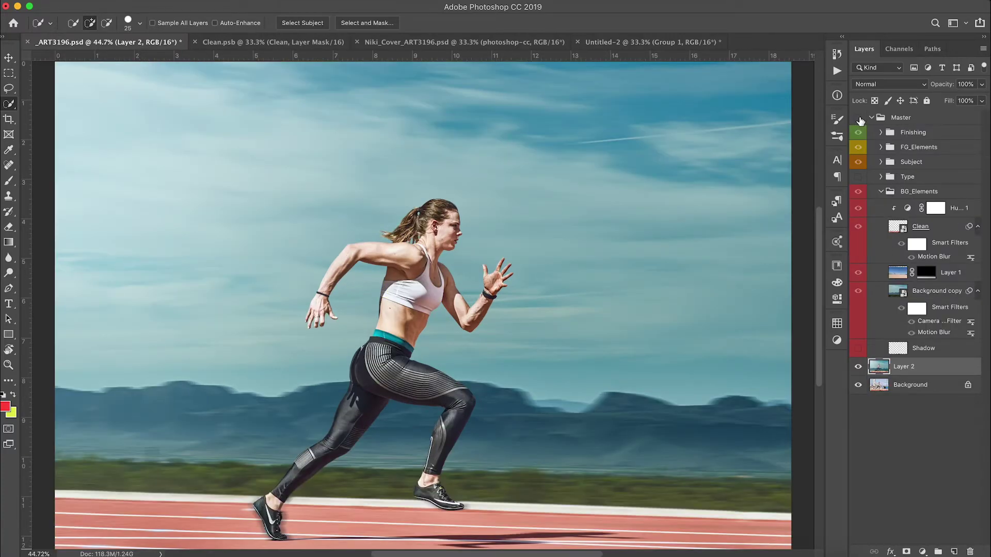
left_click(858, 118)
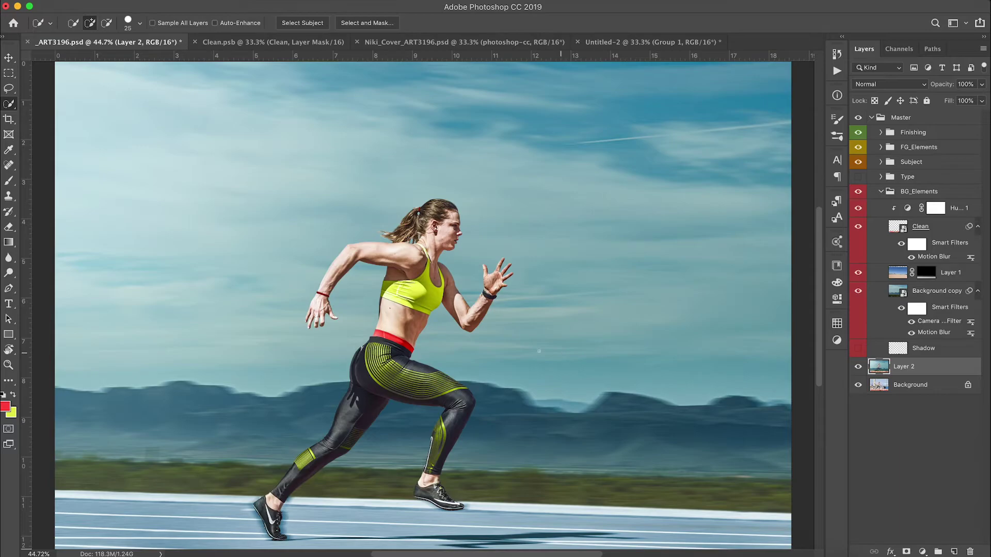
key("z")
left_click_drag(416, 379, 403, 400)
left_click_drag(310, 483, 358, 459)
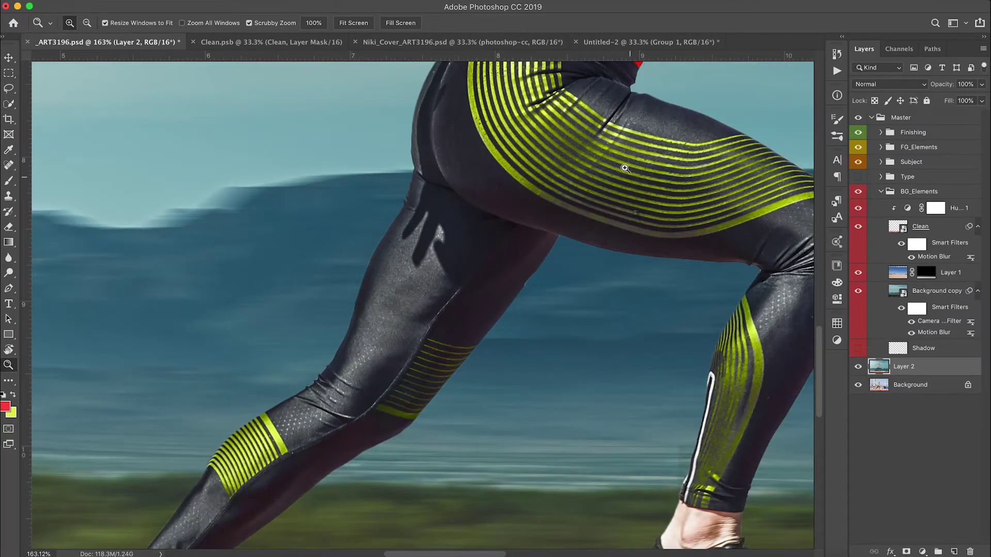
left_click_drag(618, 154, 609, 160)
scroll(608, 159, "right", 5)
scroll(608, 160, "up", 3)
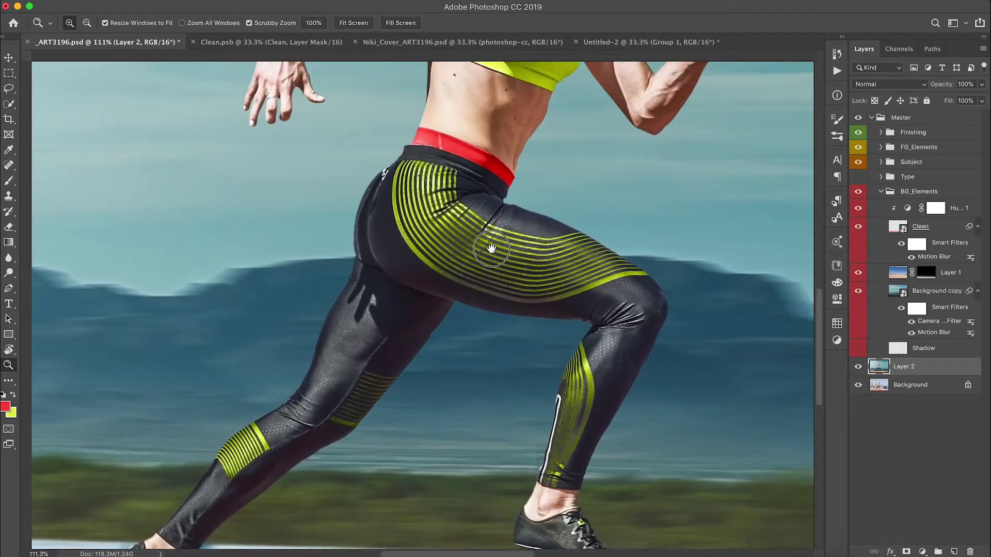
key("super+0")
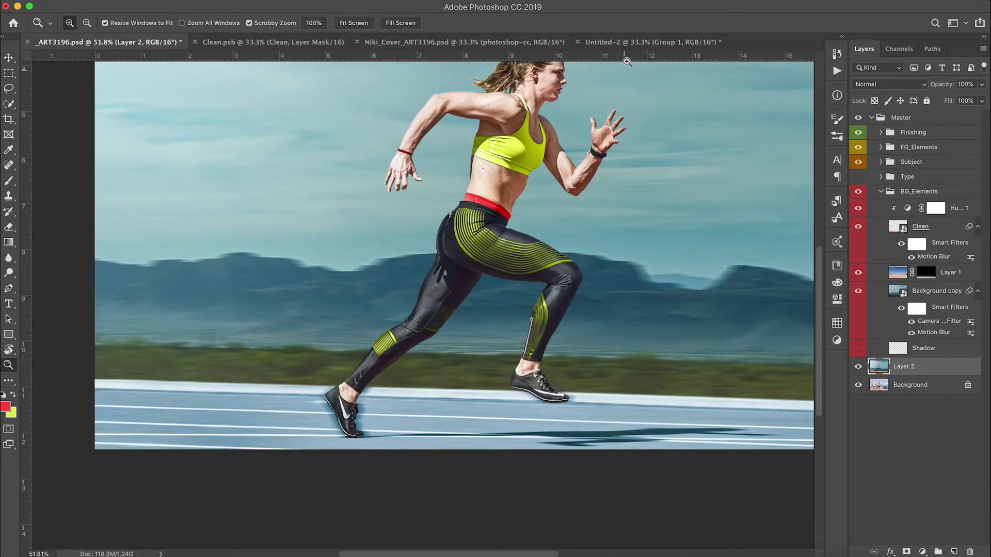
Step: Switch to the Untitled-2 document, hide Group 1, and start a Color Range selection on Layer 2
left_click(632, 41)
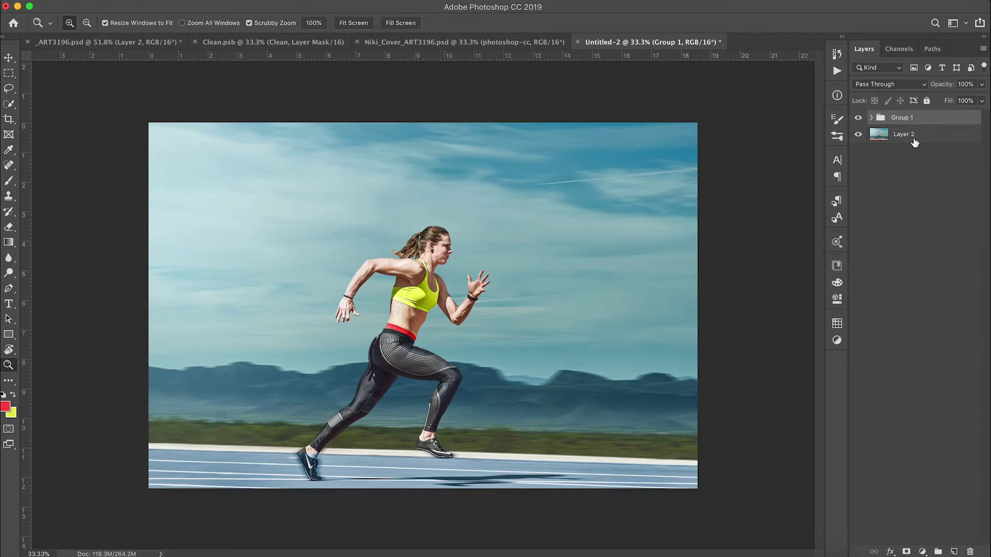
left_click(880, 135)
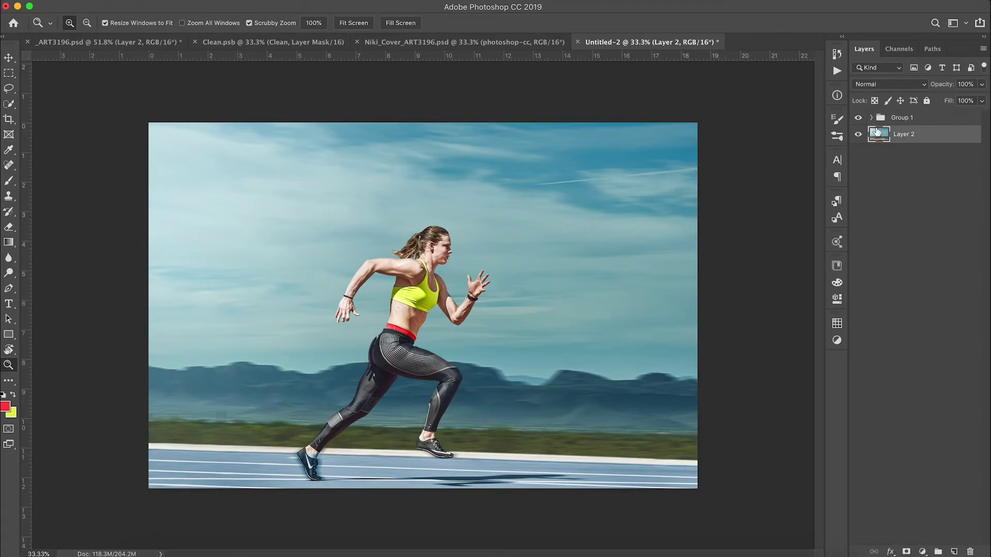
left_click(858, 118)
left_click_drag(398, 364, 477, 382)
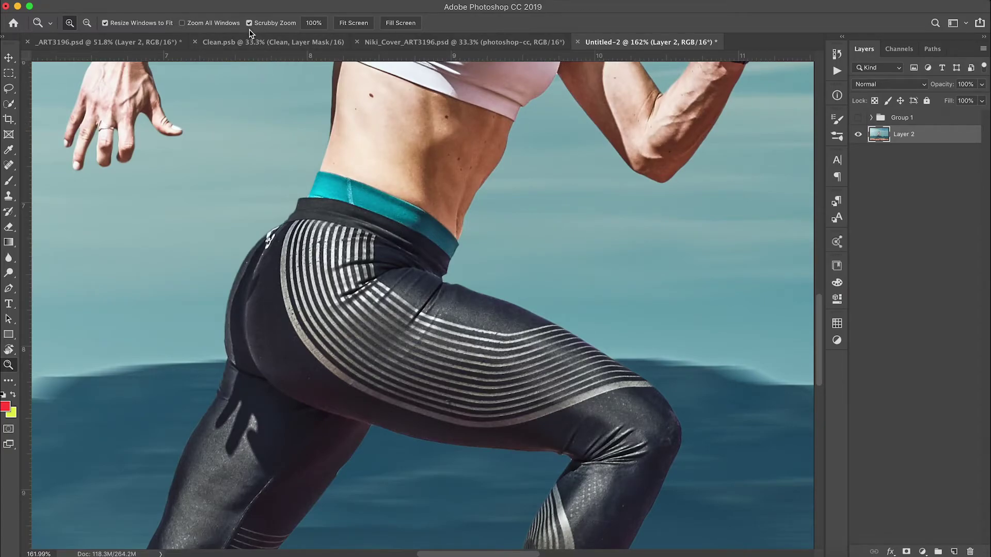
left_click(256, 1)
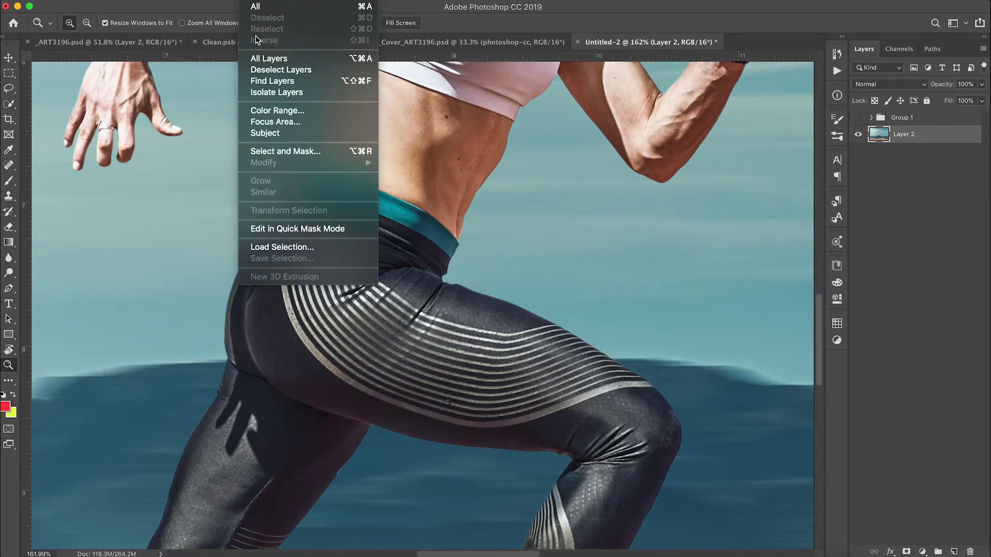
left_click(306, 111)
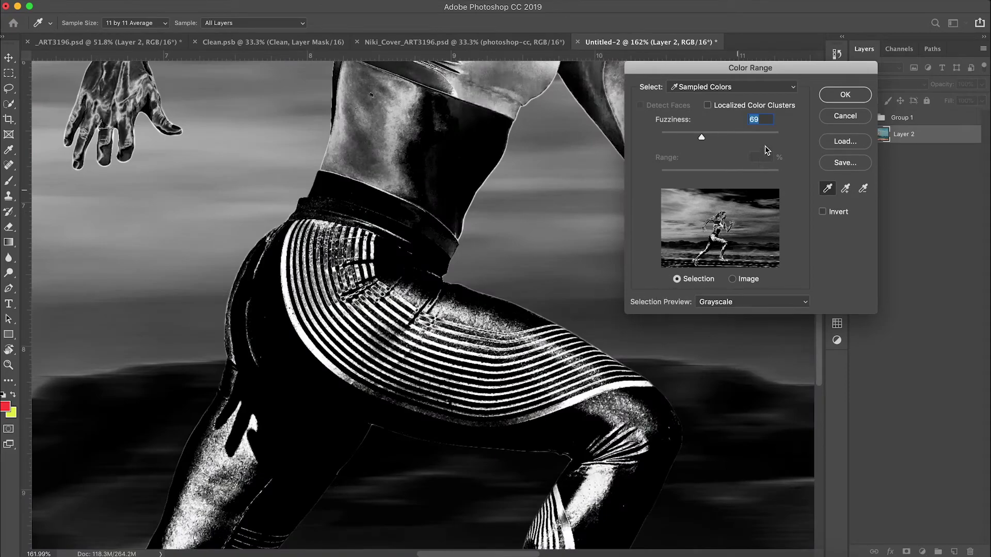
Step: Preview the Color Range selection with None, and return the selection preview to Grayscale, keeping Sampled Colors
left_click(742, 88)
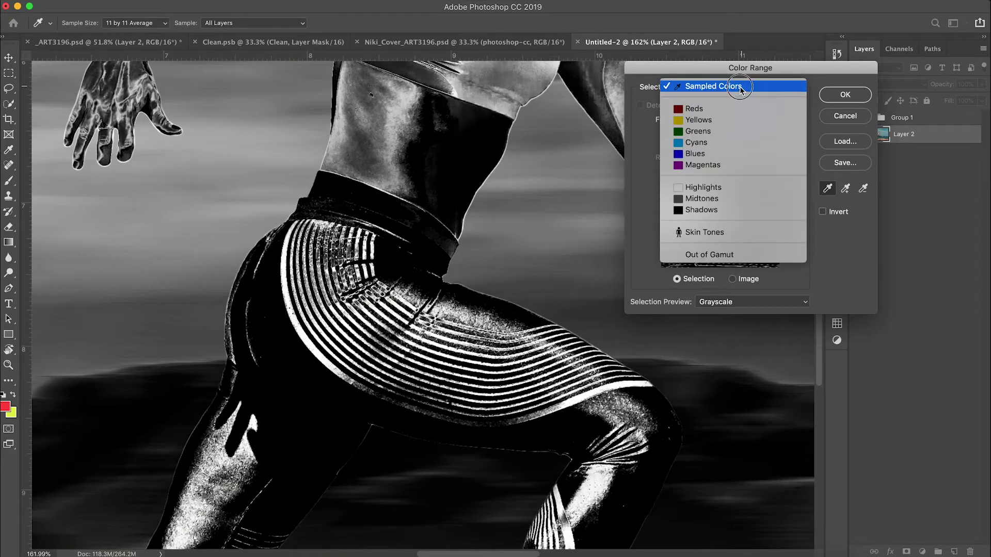
left_click(739, 87)
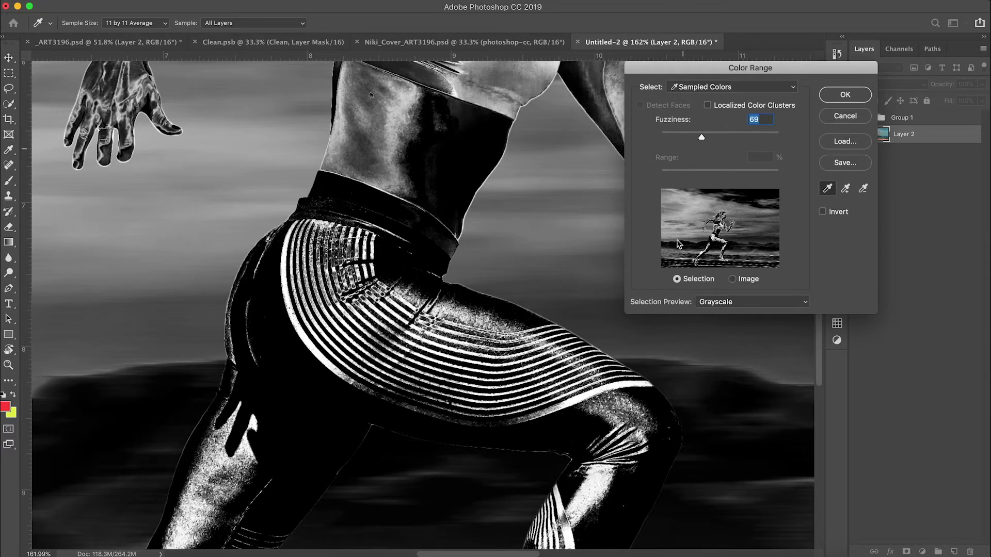
left_click(738, 302)
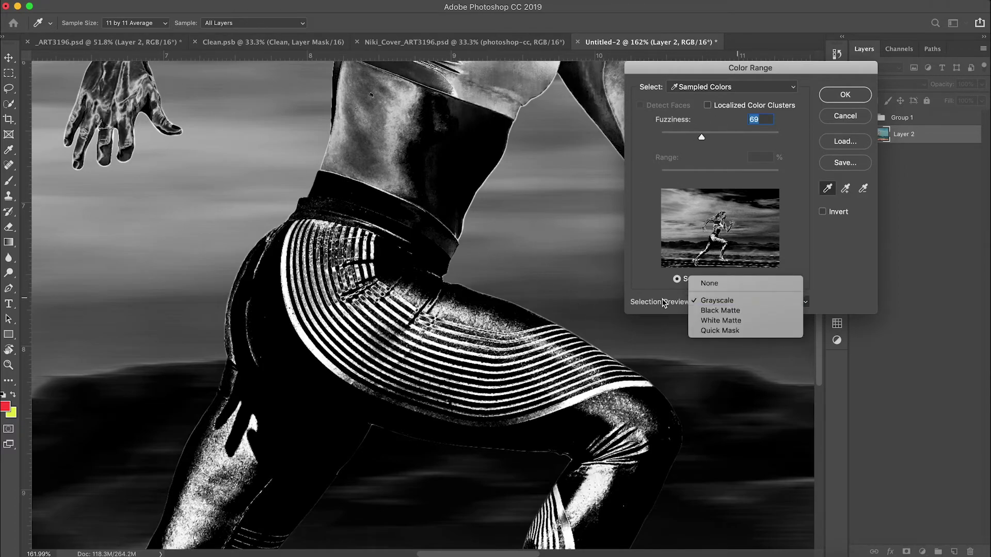
left_click(709, 284)
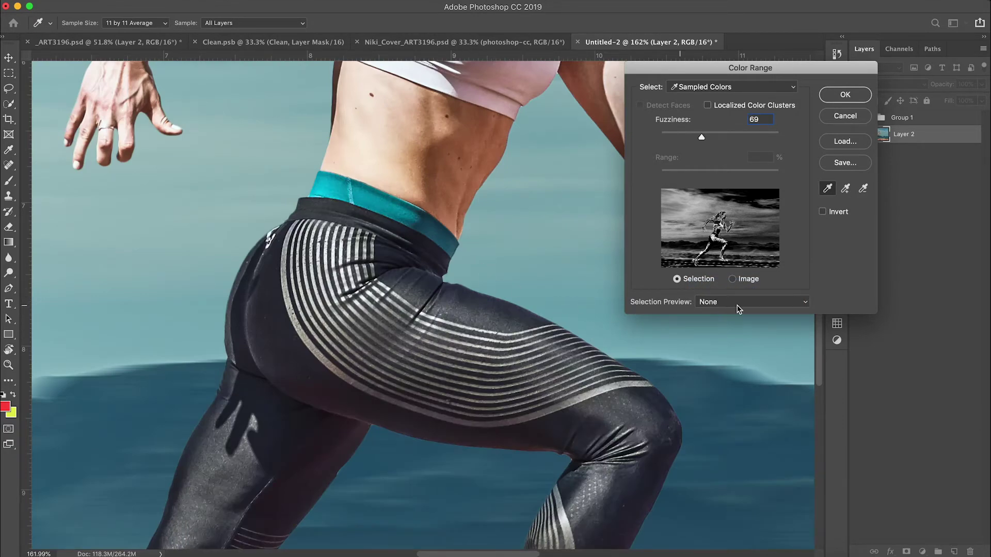
left_click(759, 303)
left_click(759, 304)
left_click(749, 304)
left_click(690, 315)
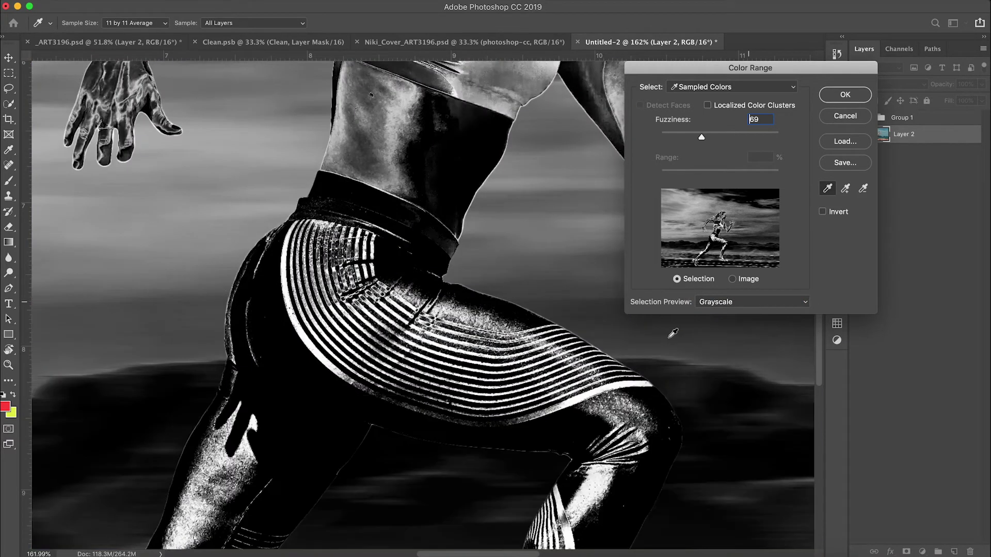
Step: Select the leggings' light stripes by sampling one stripe, adding three more stripe samples, and setting Fuzziness to 82
left_click(828, 187)
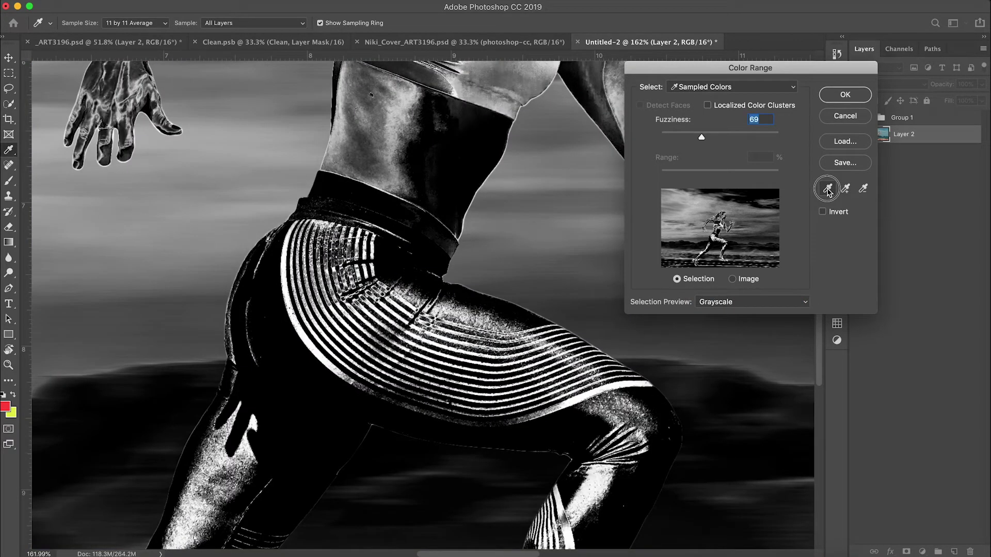
left_click(313, 341)
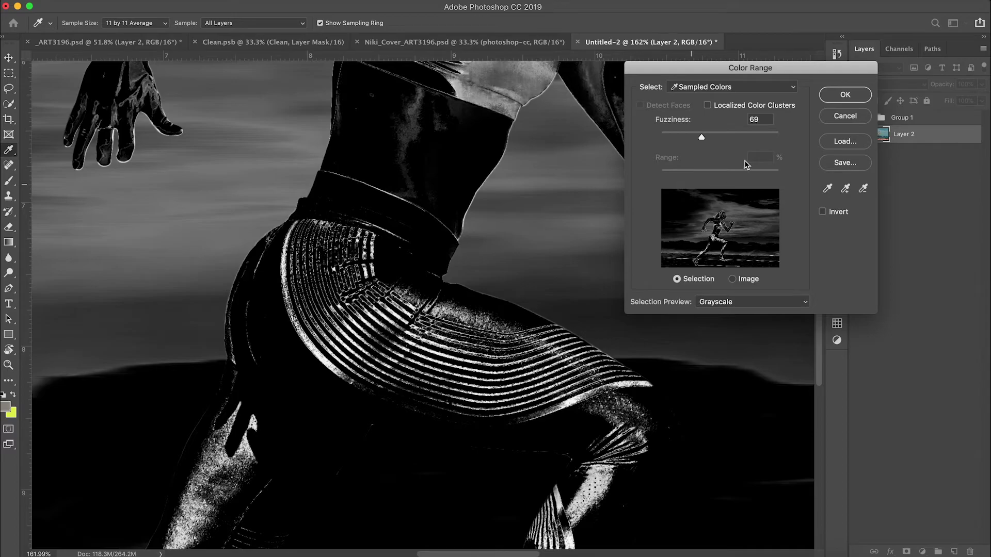
left_click(845, 189)
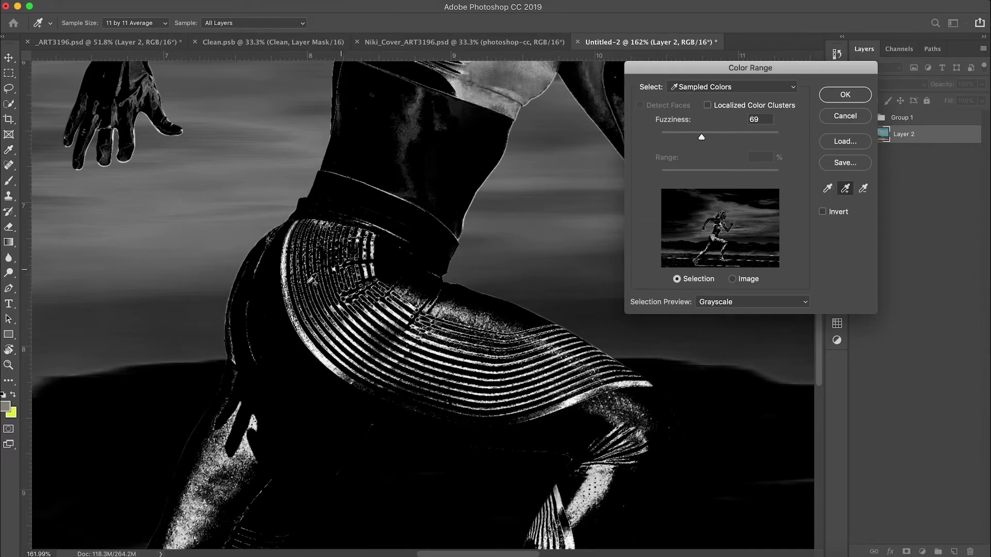
left_click(294, 312)
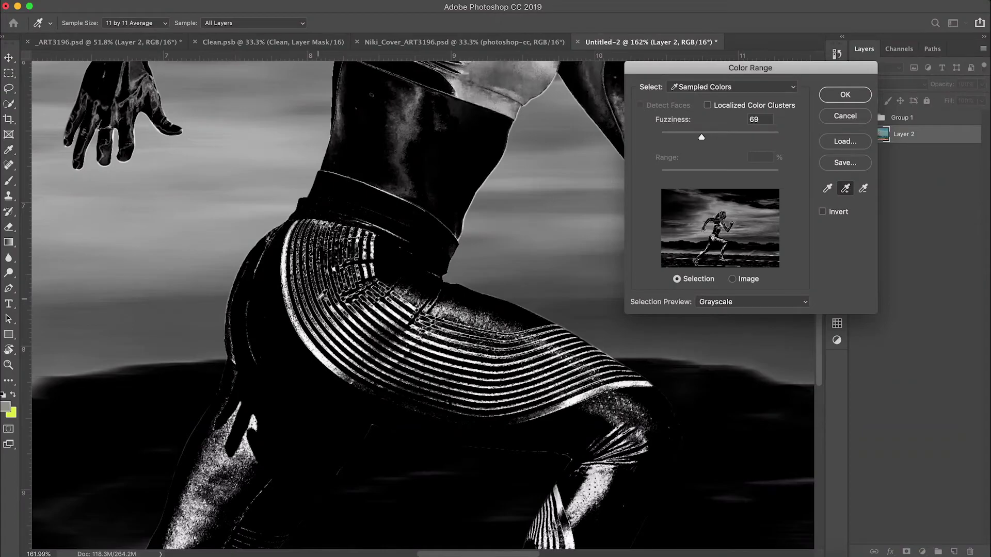
left_click(325, 307)
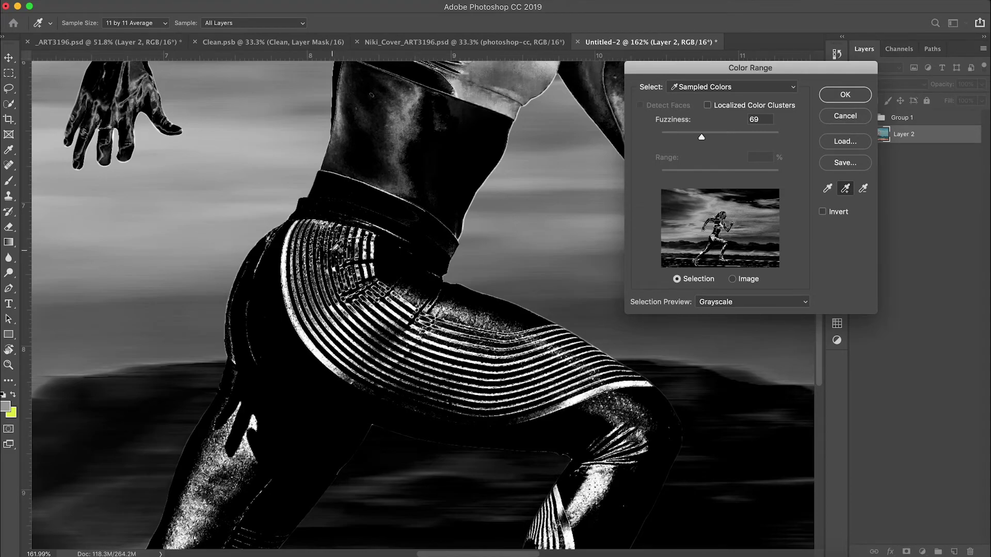
left_click(334, 242)
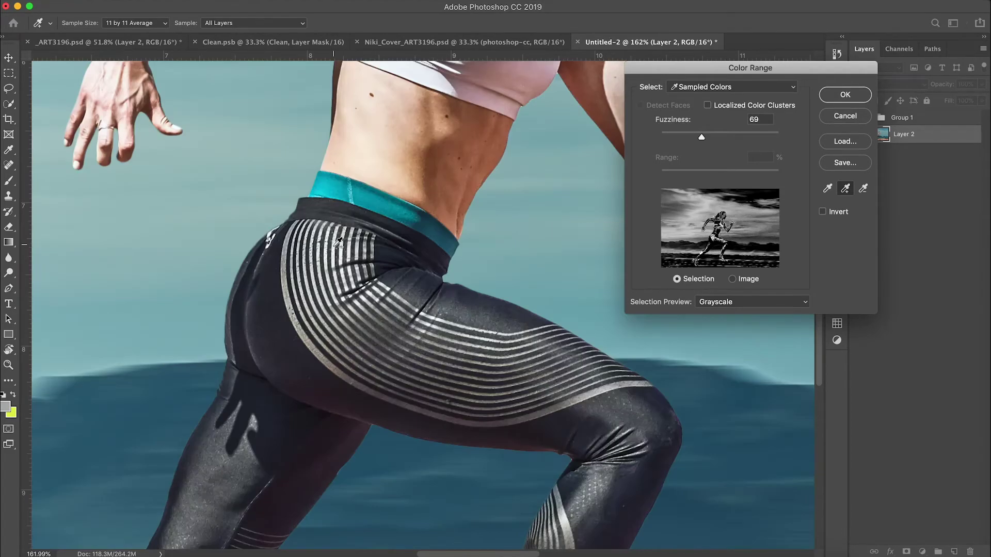
left_click_drag(702, 138, 709, 139)
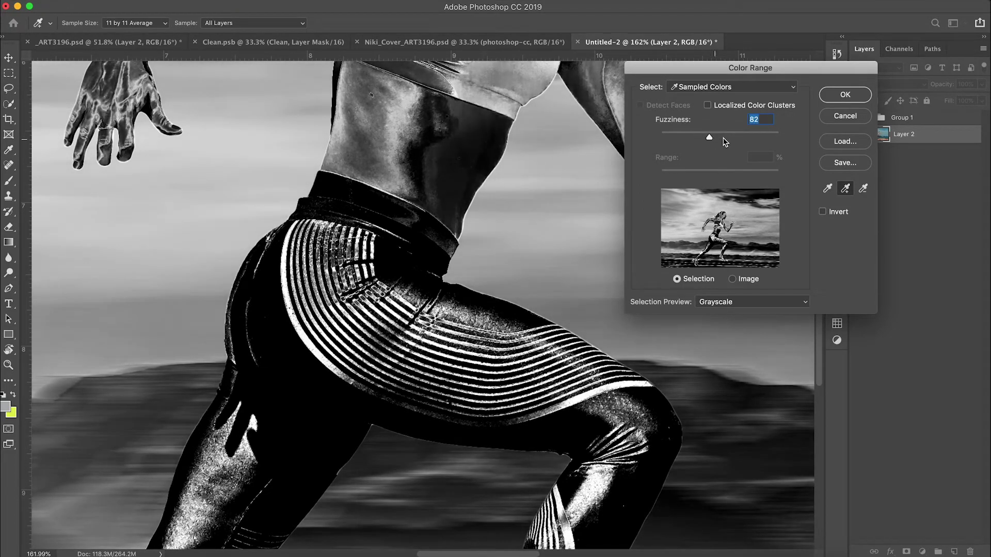
left_click(846, 95)
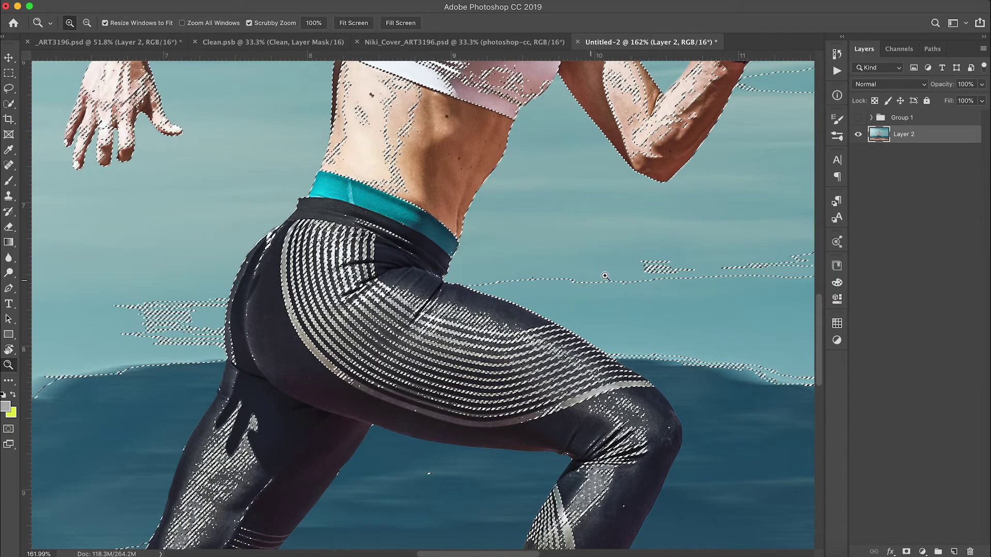
Step: Create an empty layer directly above Layer 2 and make yellow-green the foreground color
key("super+0")
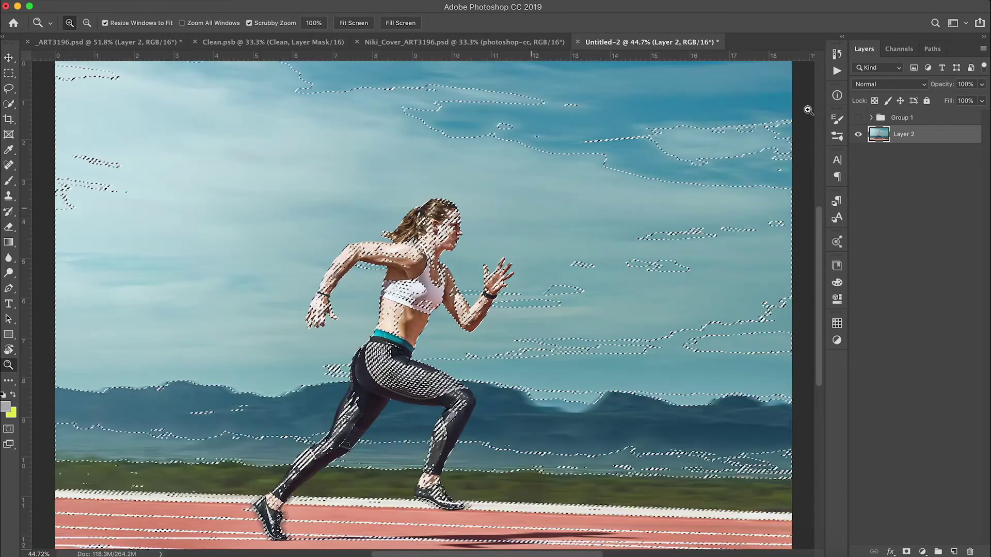
left_click(954, 553)
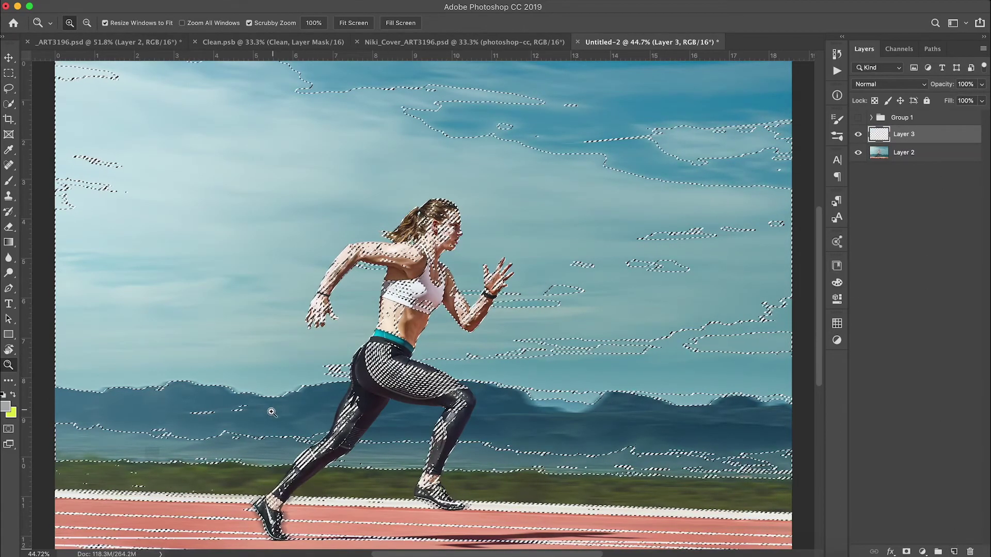
key("x")
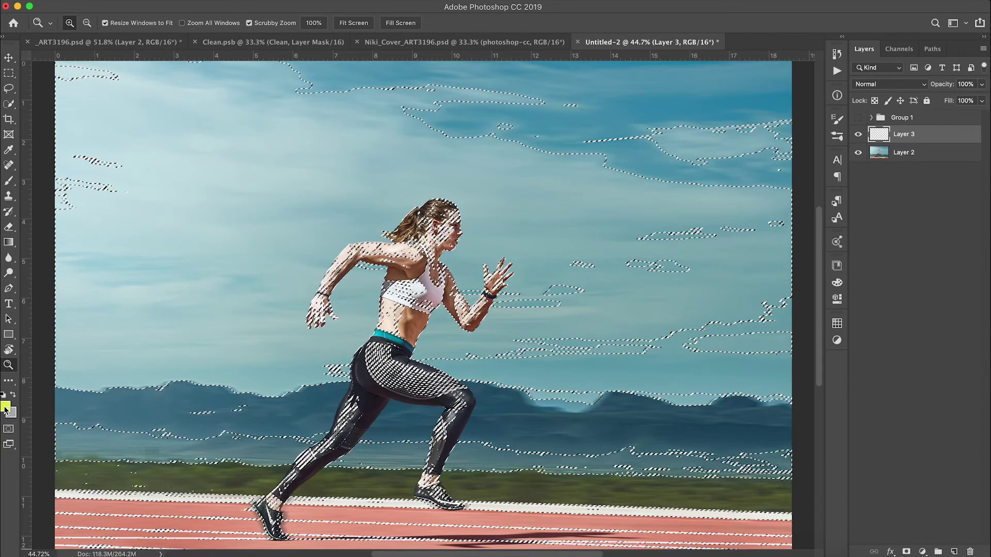
Step: Paint the front thigh's legging stripes yellow-green with the Brush on Layer 3 within the selection, and deselect
key("b")
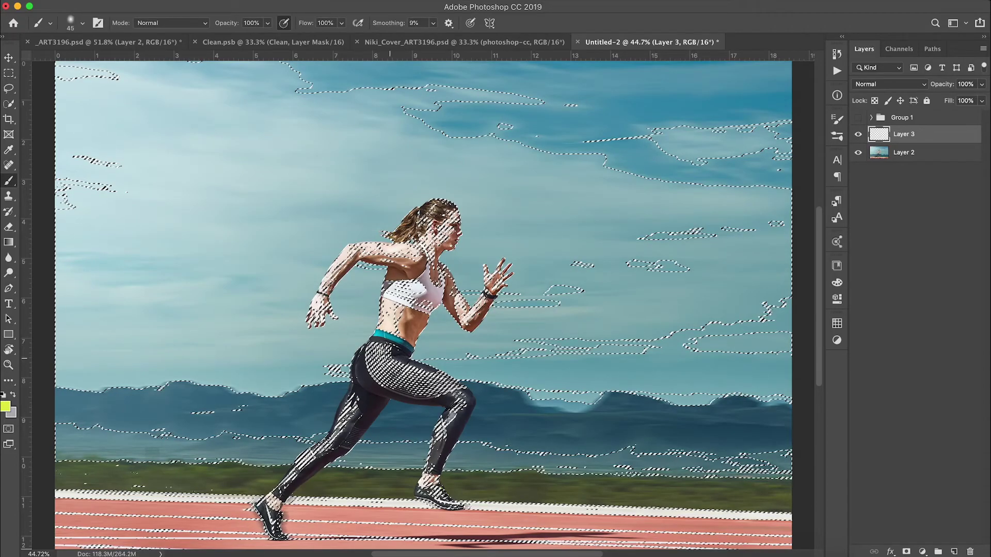
key("z")
left_click_drag(403, 398, 453, 403)
key("b")
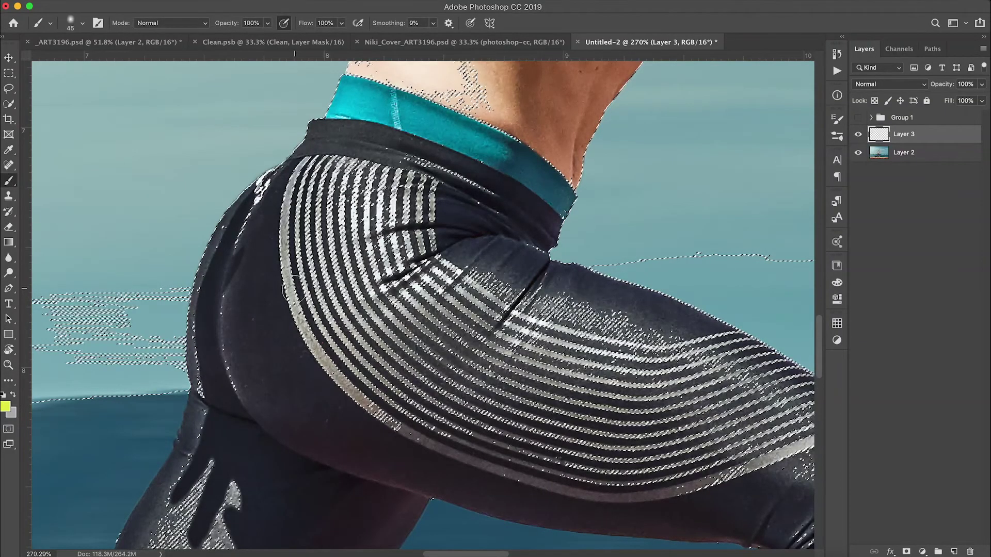
mouse_move(283, 285)
left_mouse_down()
mouse_move(323, 348)
mouse_move(315, 311)
mouse_move(375, 361)
mouse_move(315, 248)
mouse_move(312, 276)
mouse_move(295, 287)
mouse_move(300, 176)
mouse_move(316, 181)
mouse_move(344, 310)
mouse_move(429, 382)
mouse_move(661, 468)
mouse_move(757, 441)
mouse_move(758, 424)
mouse_move(715, 421)
mouse_move(744, 412)
mouse_move(733, 391)
mouse_move(717, 406)
mouse_move(544, 370)
mouse_move(621, 369)
mouse_move(495, 321)
mouse_move(539, 345)
mouse_move(432, 279)
mouse_move(447, 292)
mouse_move(415, 240)
mouse_move(426, 251)
mouse_move(425, 207)
mouse_move(404, 187)
mouse_move(333, 167)
mouse_move(362, 202)
mouse_move(380, 267)
mouse_move(354, 200)
mouse_move(380, 217)
mouse_move(383, 249)
mouse_move(357, 210)
mouse_move(387, 312)
mouse_move(376, 263)
mouse_move(413, 271)
mouse_move(464, 331)
mouse_move(357, 209)
mouse_move(383, 224)
mouse_move(441, 314)
mouse_move(431, 315)
mouse_move(547, 390)
mouse_move(583, 395)
mouse_move(629, 379)
mouse_move(568, 361)
mouse_move(454, 292)
mouse_move(721, 373)
mouse_move(715, 356)
mouse_move(732, 356)
mouse_move(787, 388)
left_mouse_up()
scroll(787, 388, "right", 5)
scroll(787, 388, "down", 2)
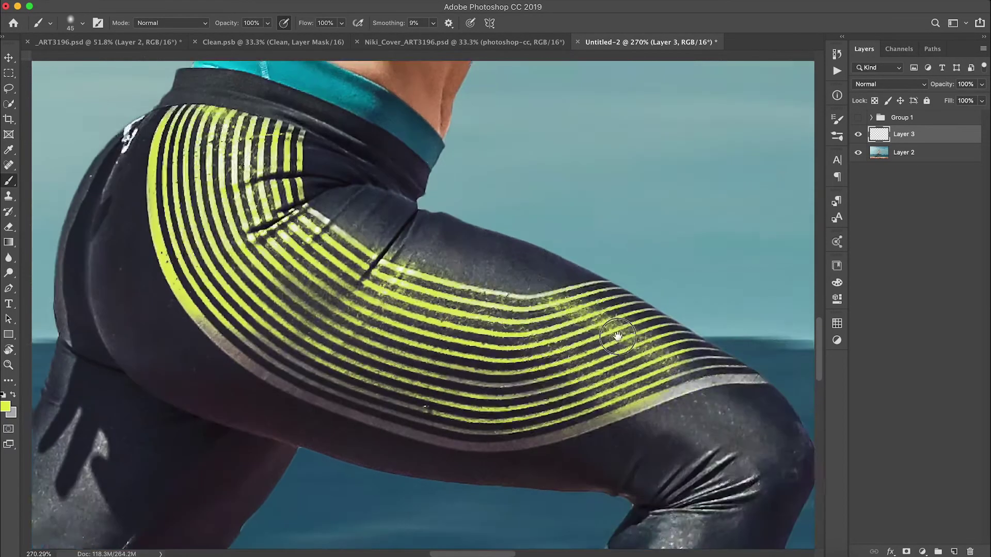
mouse_move(681, 346)
left_mouse_down()
mouse_move(736, 354)
mouse_move(573, 403)
mouse_move(599, 398)
mouse_move(274, 356)
mouse_move(173, 294)
mouse_move(305, 294)
mouse_move(361, 416)
mouse_move(538, 435)
mouse_move(511, 410)
mouse_move(483, 335)
mouse_move(332, 289)
mouse_move(184, 207)
mouse_move(202, 217)
mouse_move(217, 279)
mouse_move(240, 243)
mouse_move(516, 282)
mouse_move(542, 270)
left_mouse_up()
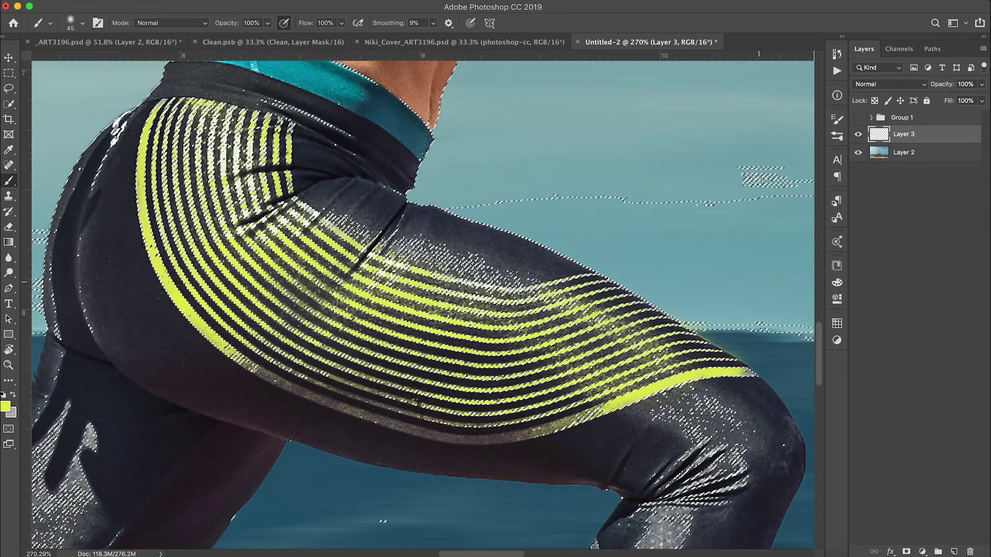
key("ctrl+d")
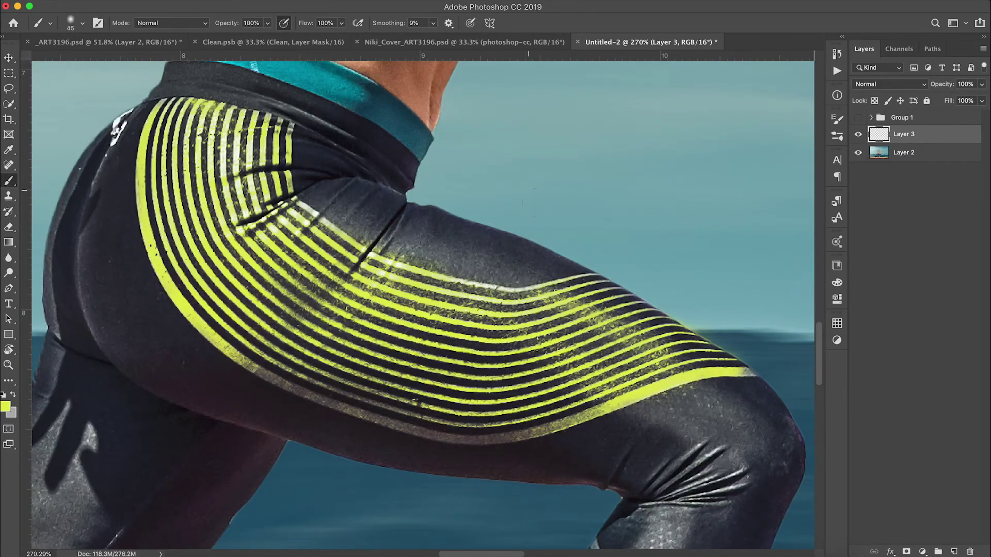
Step: Set the blend mode of the painted stripe layer, Layer 3, to Color
key("ctrl+0")
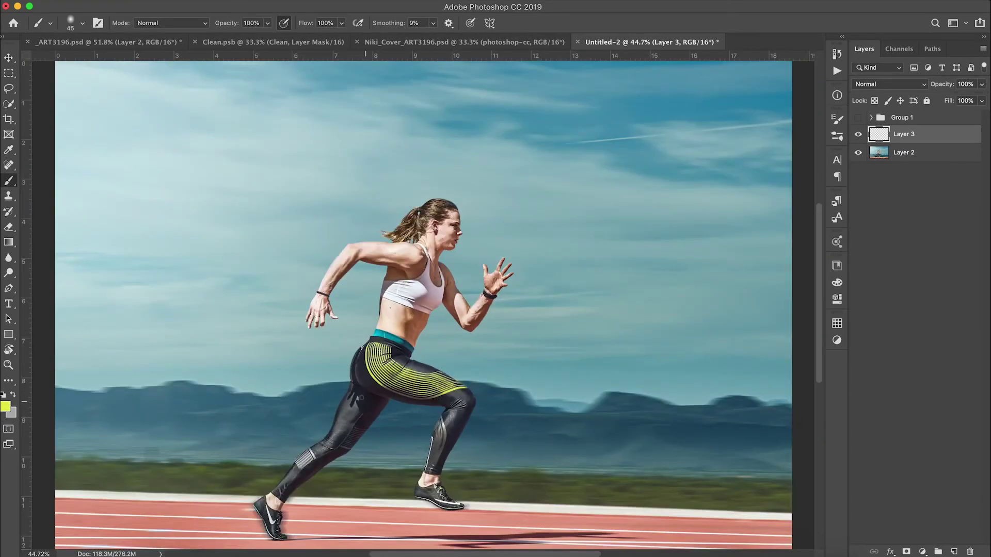
key("z")
mouse_move(421, 395)
left_mouse_down()
mouse_move(508, 409)
mouse_move(477, 402)
left_mouse_up()
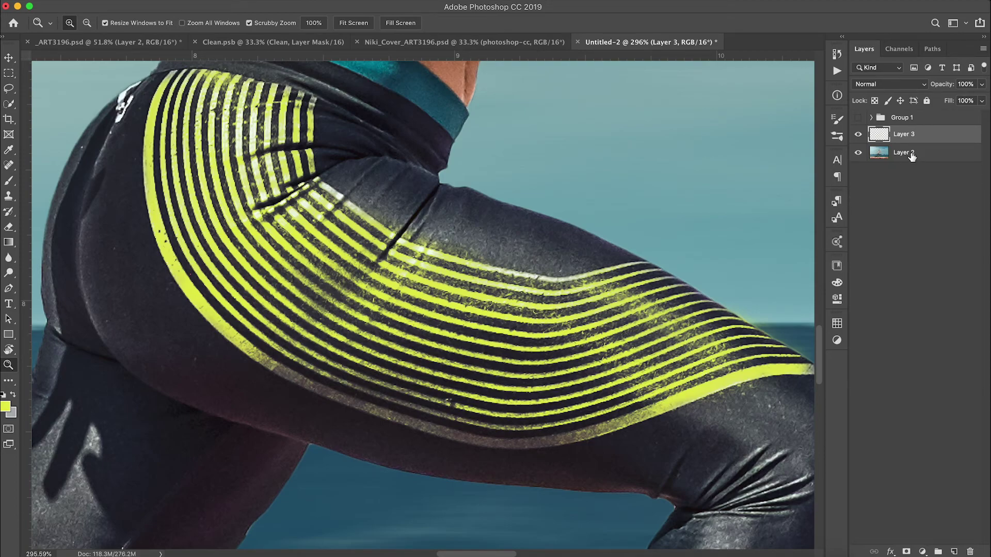
left_click(917, 84)
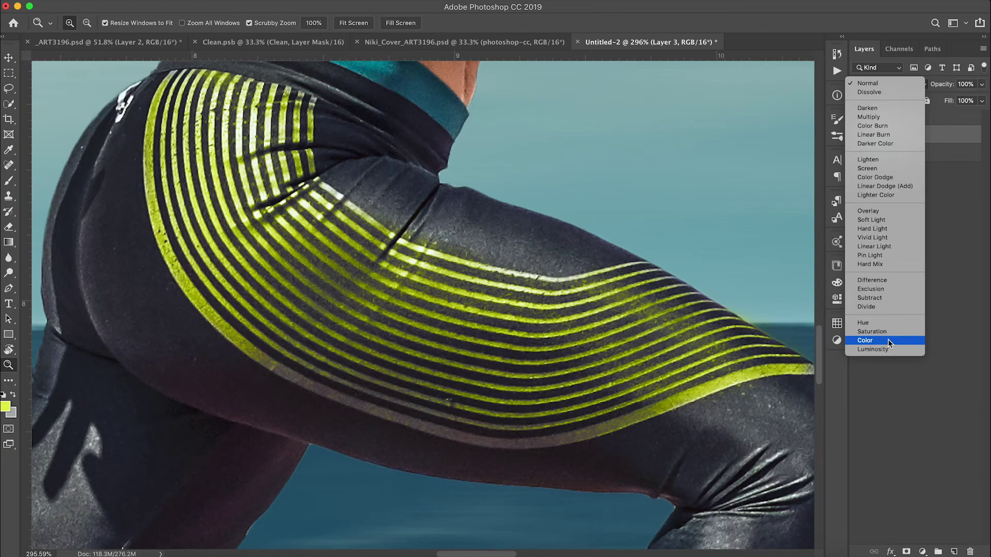
left_click(890, 341)
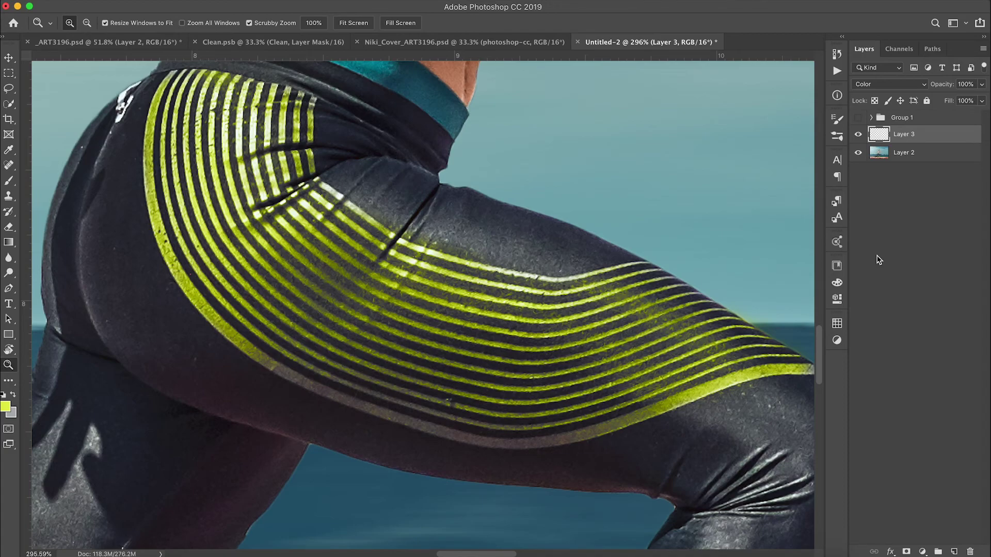
Step: Show Group 1 again and switch to the _ART3196.psd document to compare with the finished legging stripes
key("super+0")
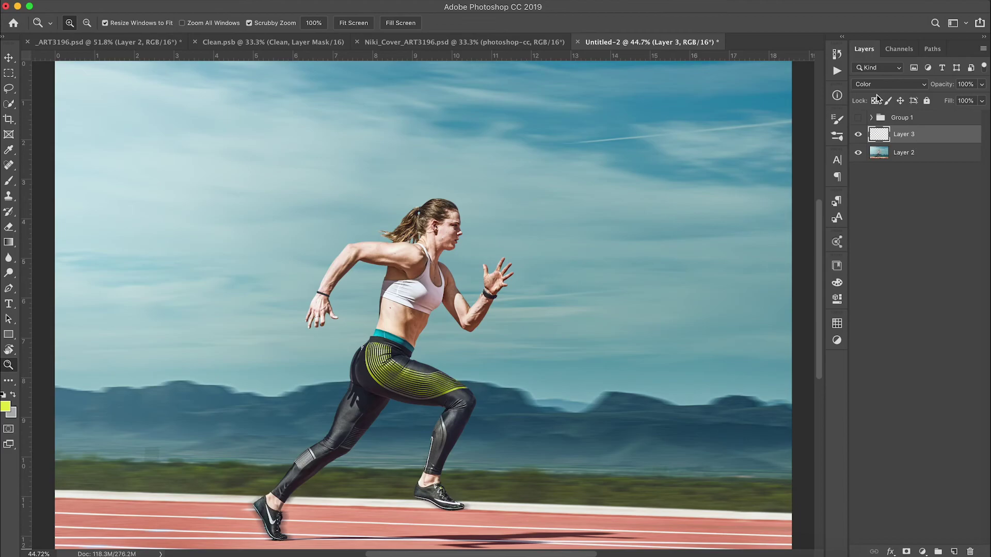
left_click(858, 118)
left_click(106, 42)
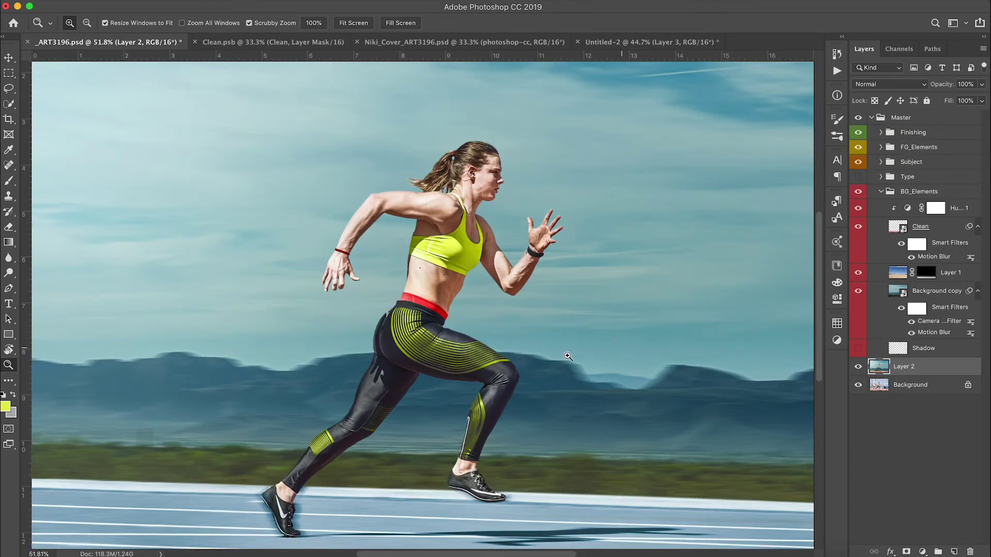